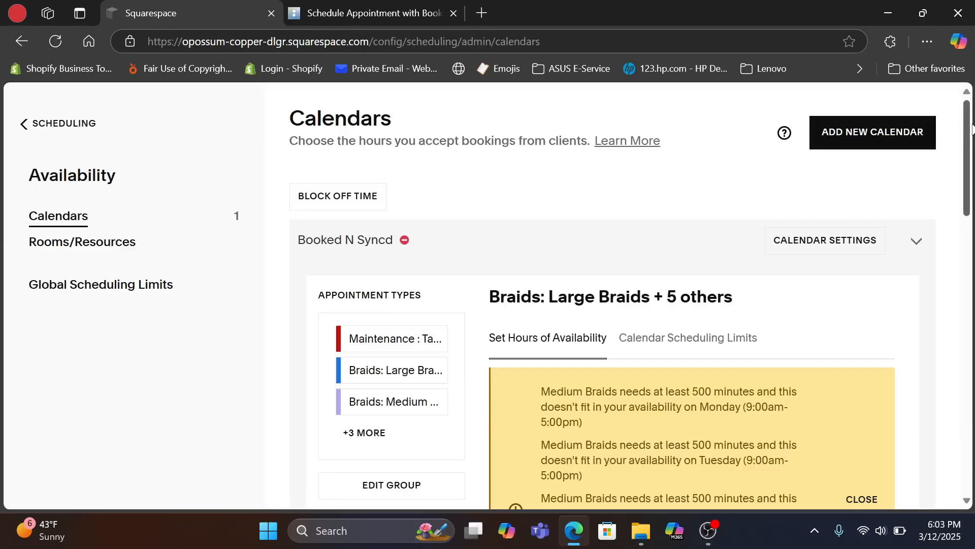
Step: Set the regular hours for Monday through Friday to 9:00am-7:00pm for the braids appointment group
left_click_drag(971, 130, 971, 179)
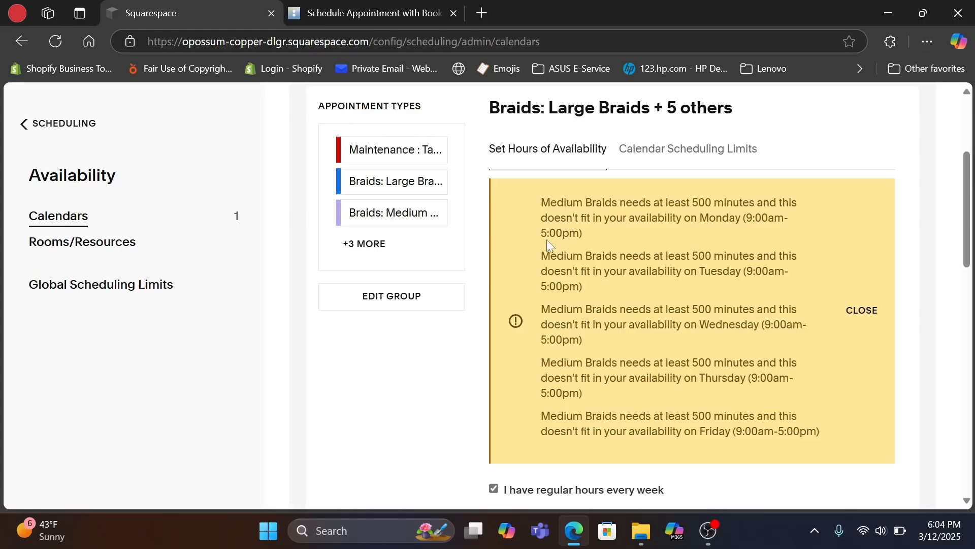
left_click_drag(967, 206, 968, 281)
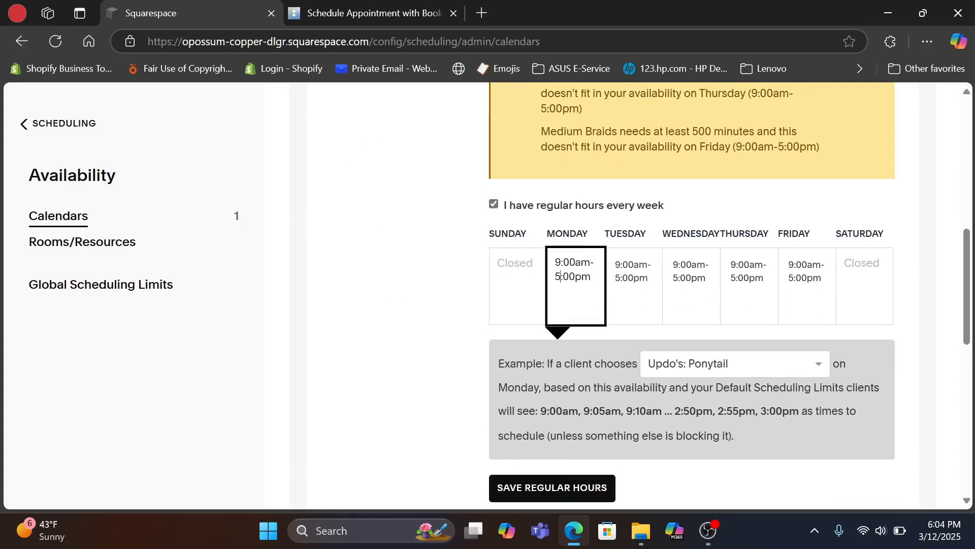
key("BackSpace")
type("7")
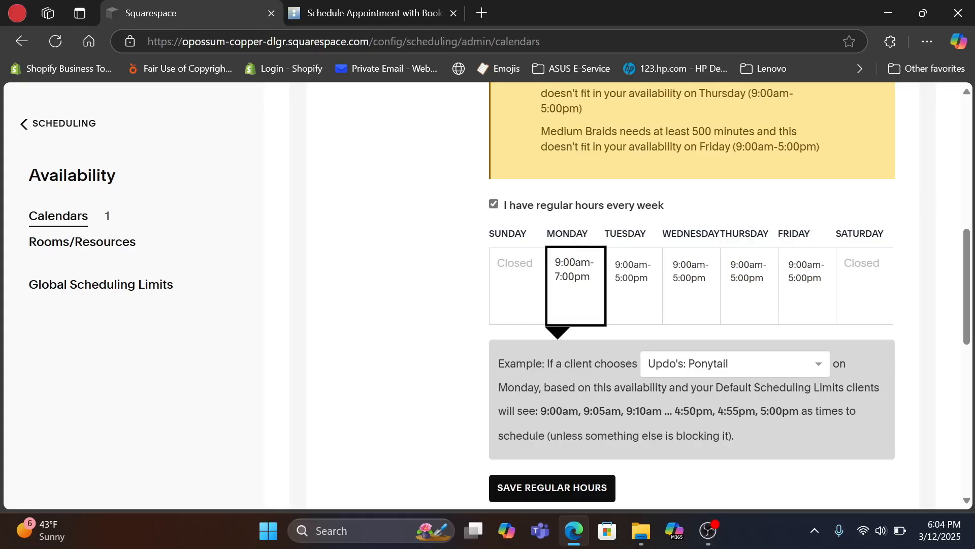
key("ctrl+a")
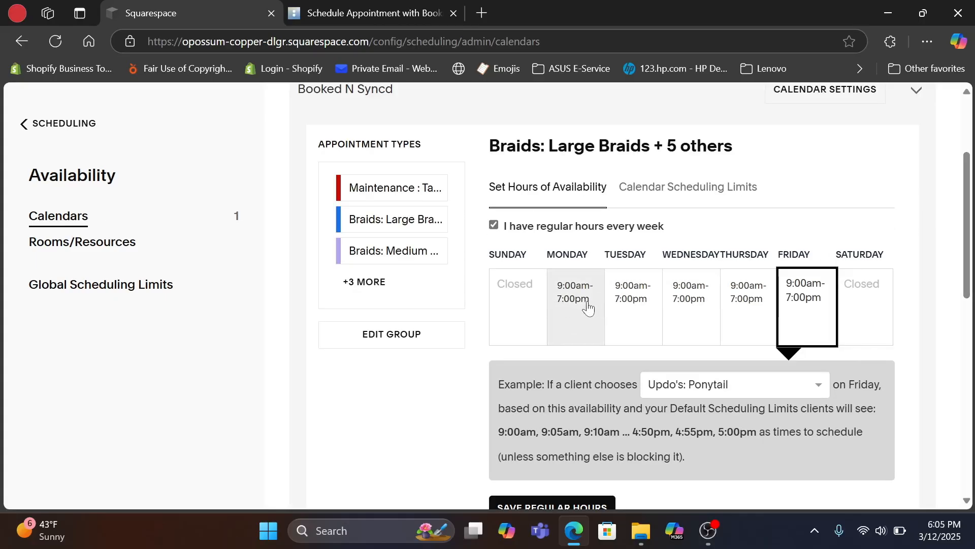
Step: Replace Tuesday's regular hours with the fixed start times 10am, 2pm and 4pm
left_click(653, 318)
key("ctrl+a")
key("BackSpace")
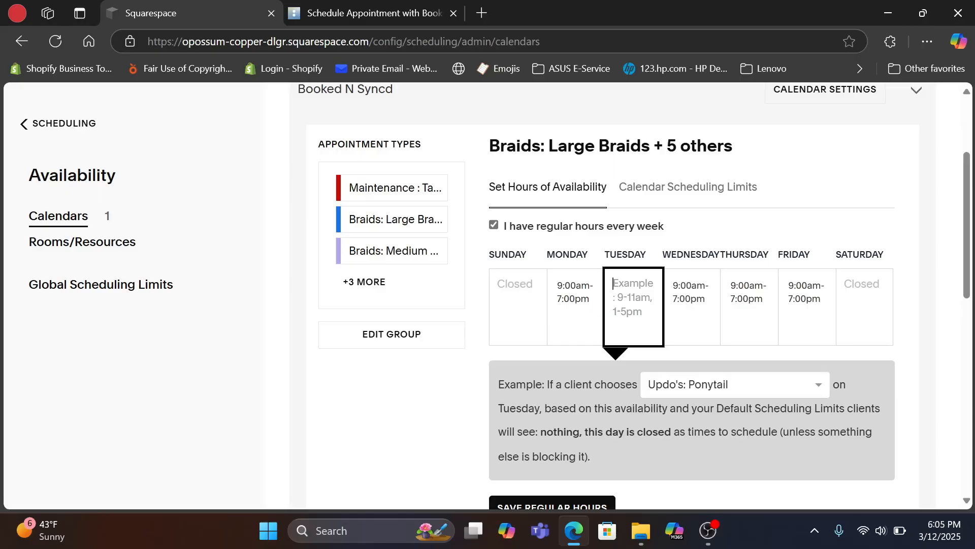
type("10am,")
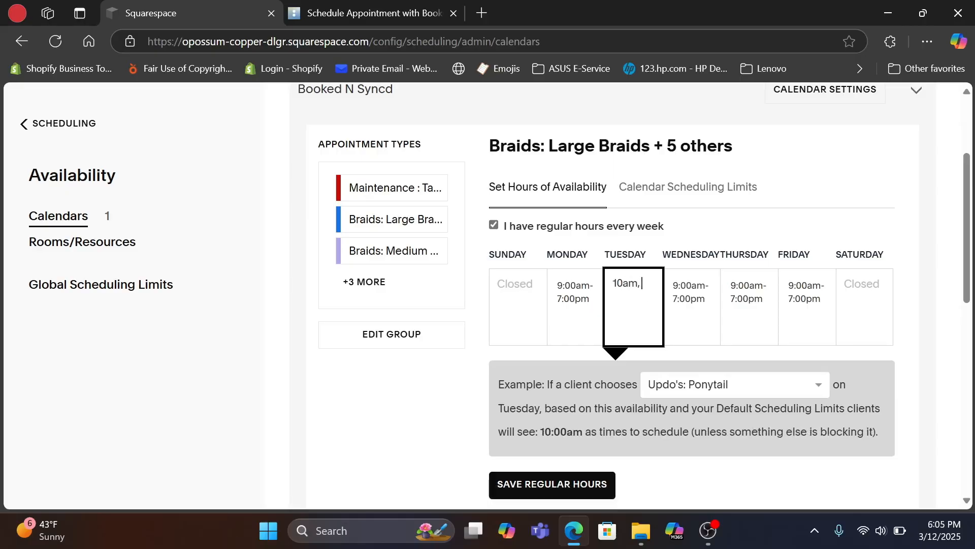
type(" 2pm,")
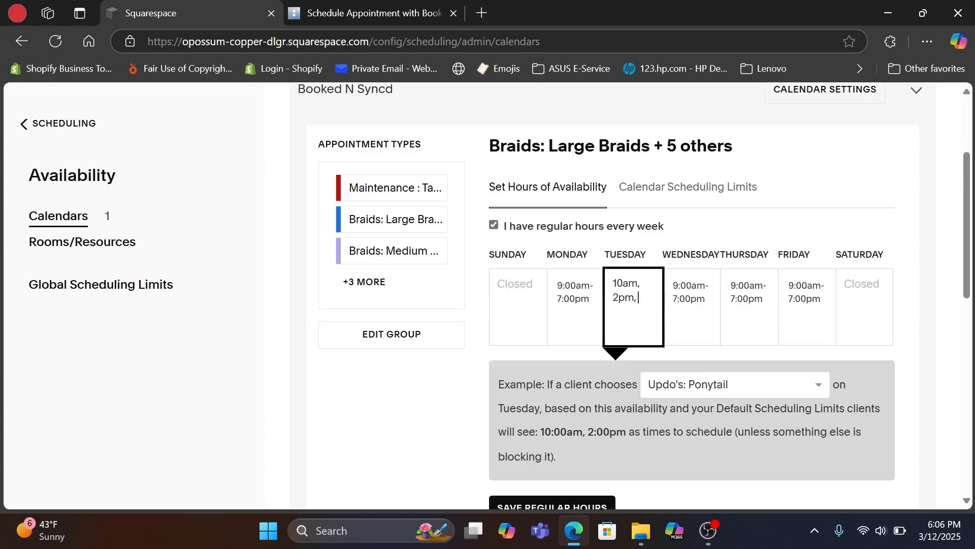
type(" 4pm")
key("Tab")
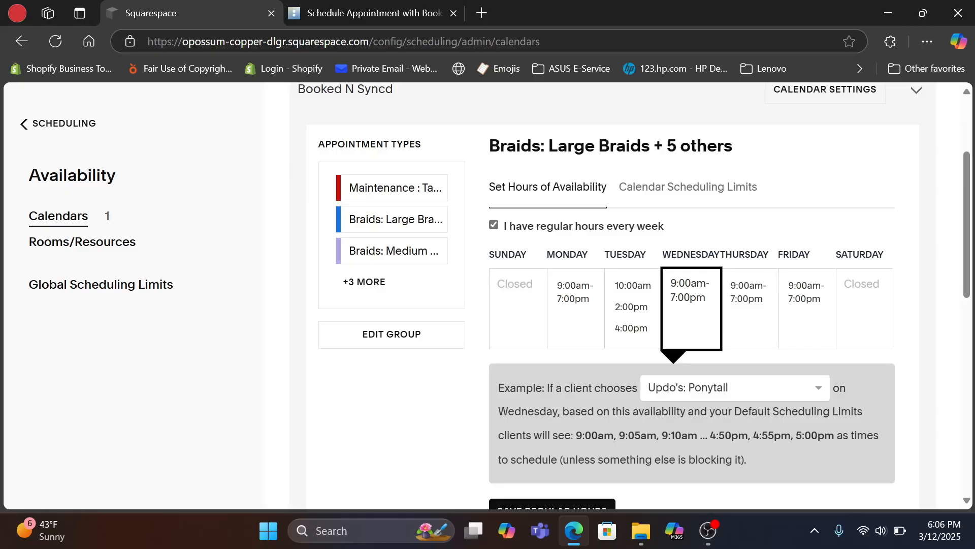
Step: Replace Wednesday's regular hours with a single start time of 12pm
key("ctrl+a")
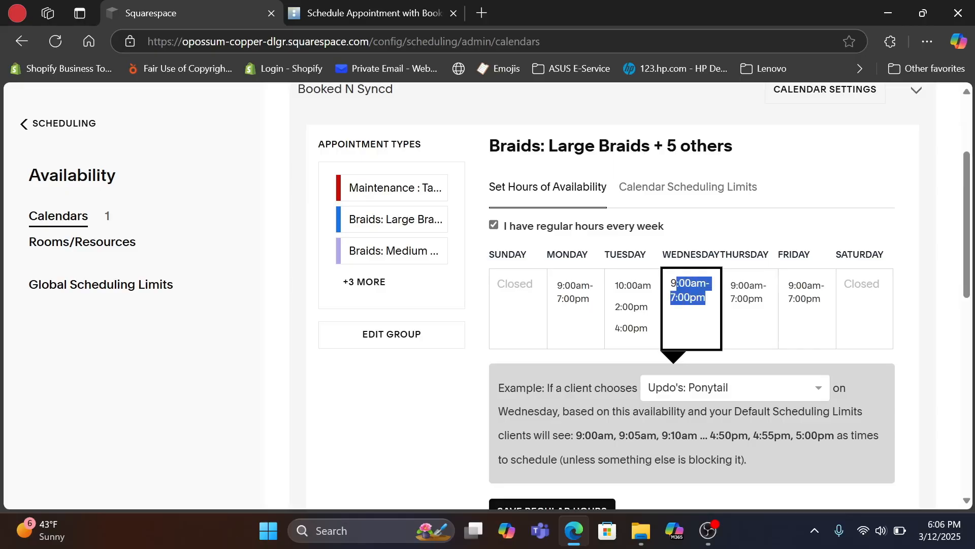
key("BackSpace")
type("12:00pm")
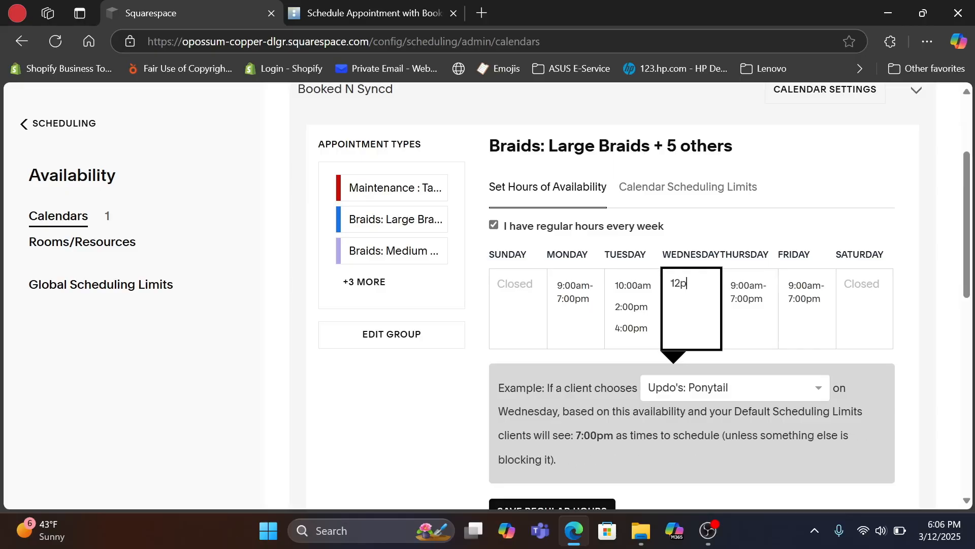
key("Tab")
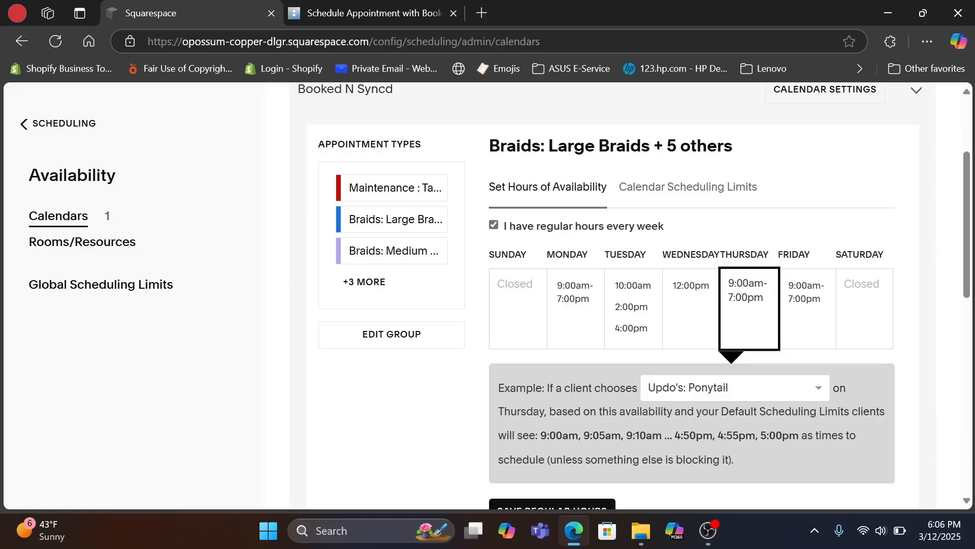
Step: Set Thursday's regular hours to the range 9:00am-2:00pm plus a single start time at 5pm
key("shift+Left")
key("shift+Left")
key("shift+Left")
key("shift+Left")
key("shift+Left")
key("shift+Left")
type("2:00pm,")
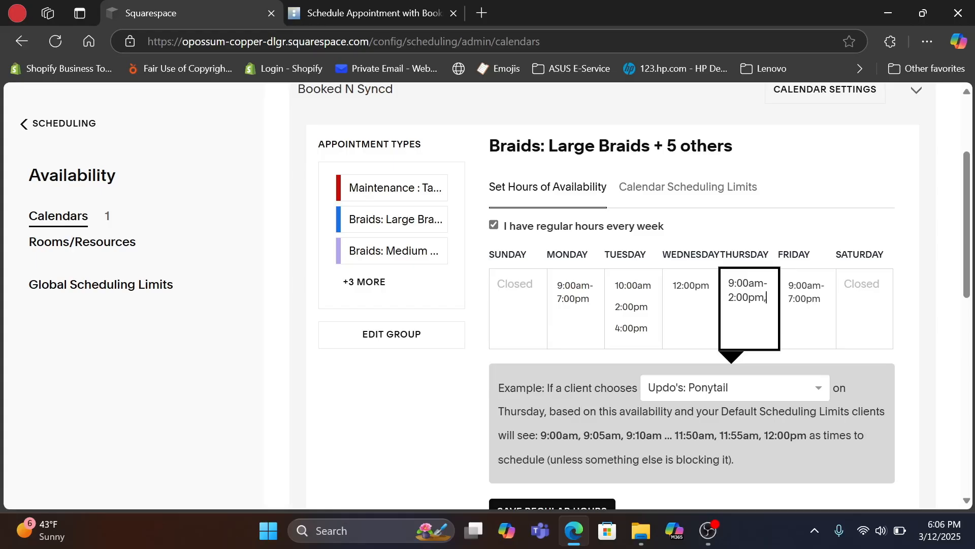
type(" 5pm")
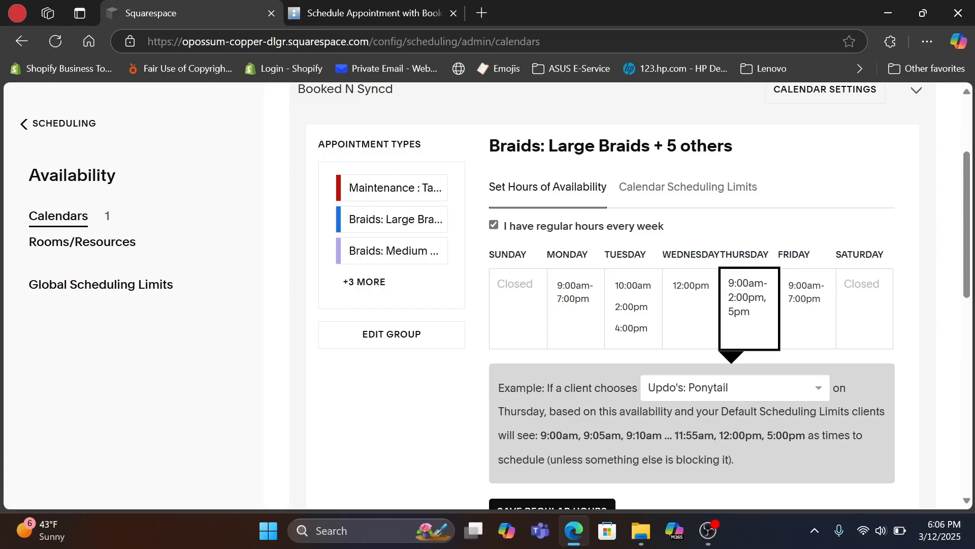
key("Tab")
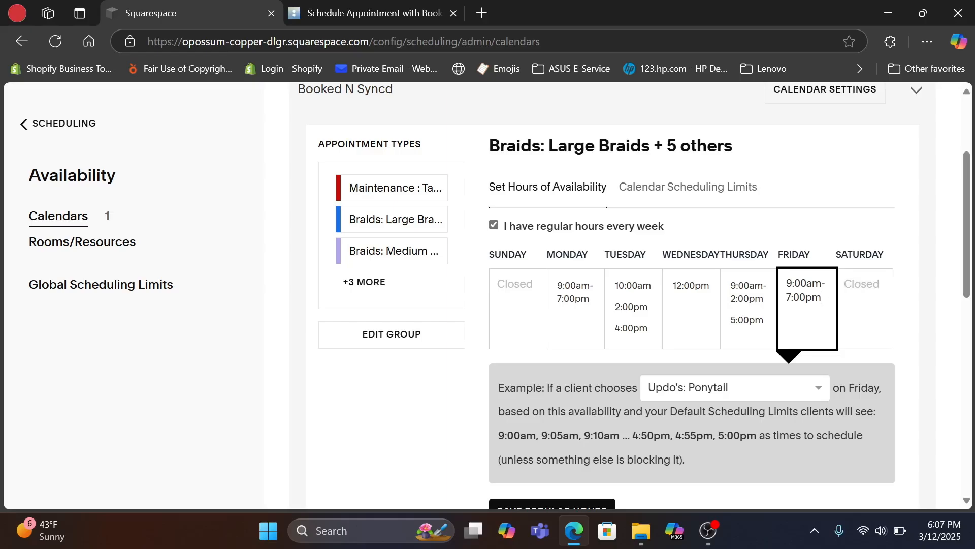
Step: Clear Friday's regular hours so that the day is closed
left_click_drag(821, 298, 786, 283)
key("BackSpace")
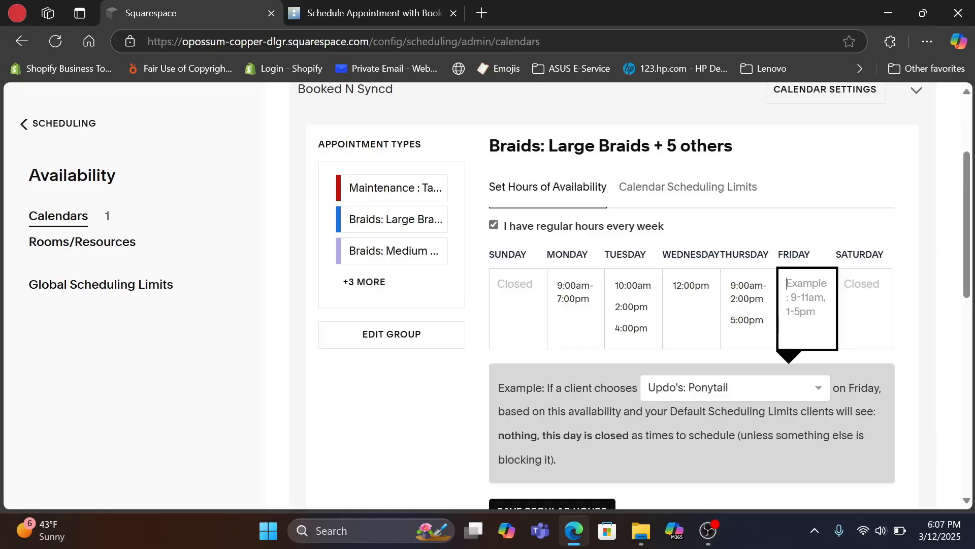
key("Tab")
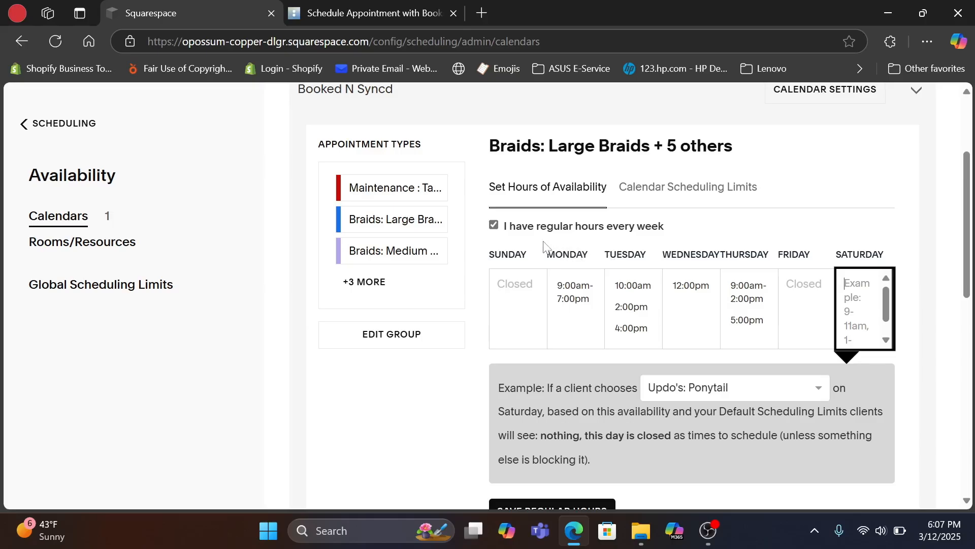
Step: Turn off regular weekly hours and save the switch to availability for specific days only
left_click(494, 224)
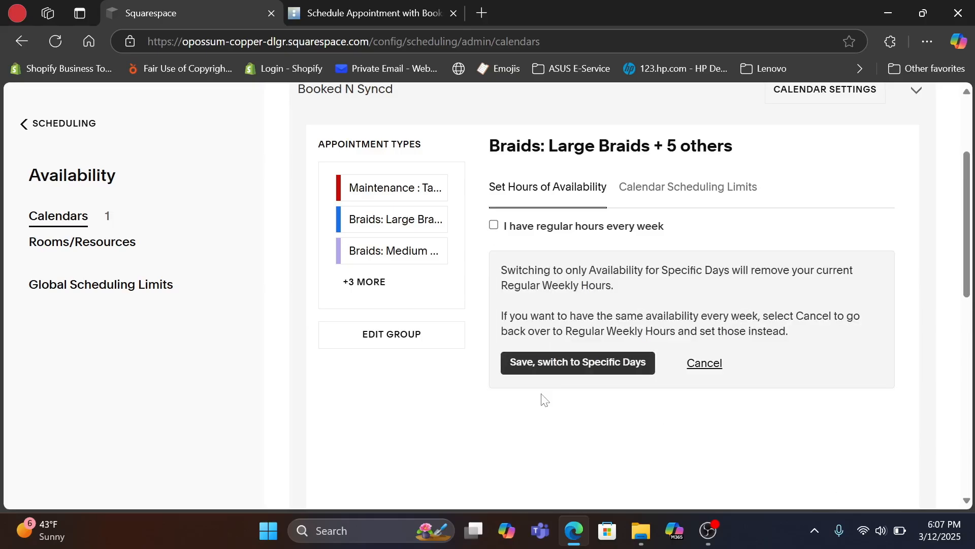
left_click(518, 372)
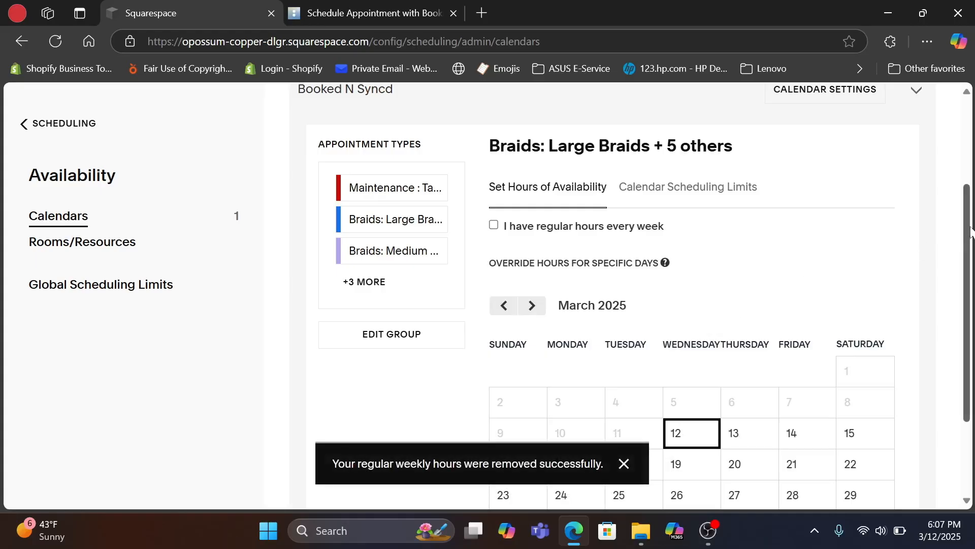
Step: Set the specific-day hours for March 12 to 9am-3pm and 5pm-7pm
left_click_drag(971, 232, 974, 307)
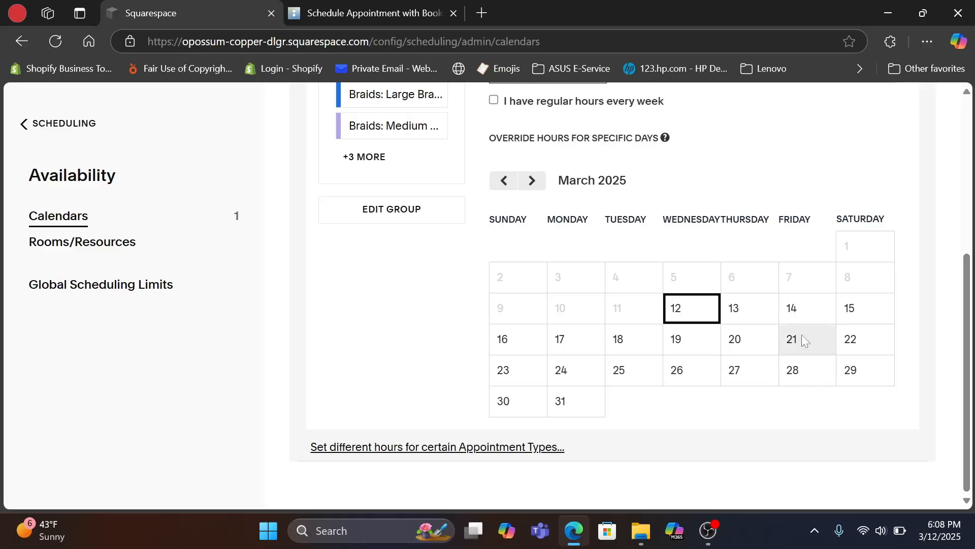
left_click(698, 311)
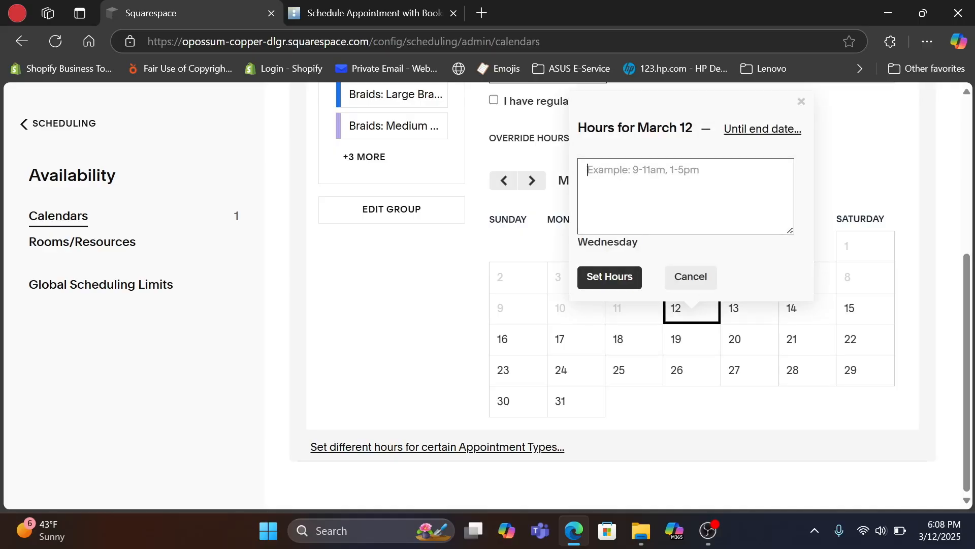
type("9am-")
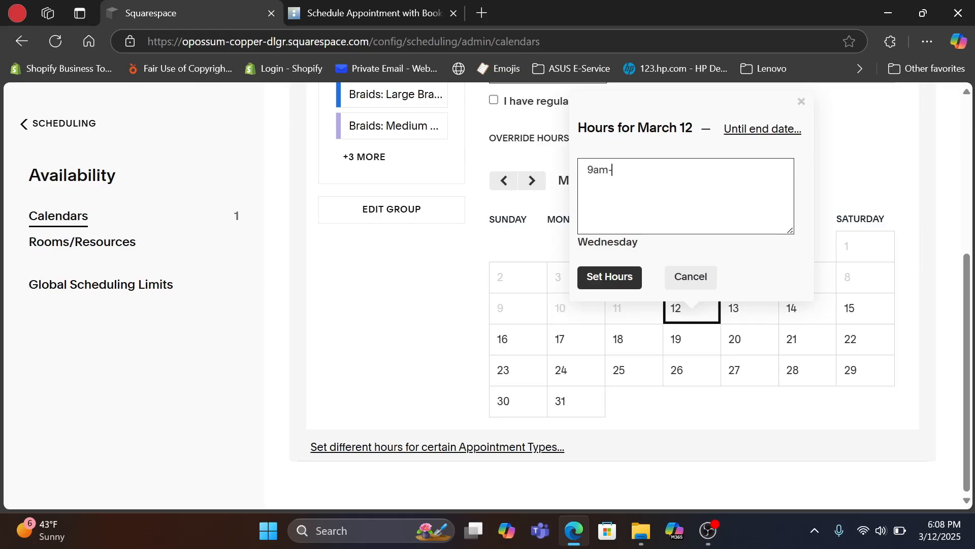
type("3pm, 5pm-7pm")
left_click(621, 276)
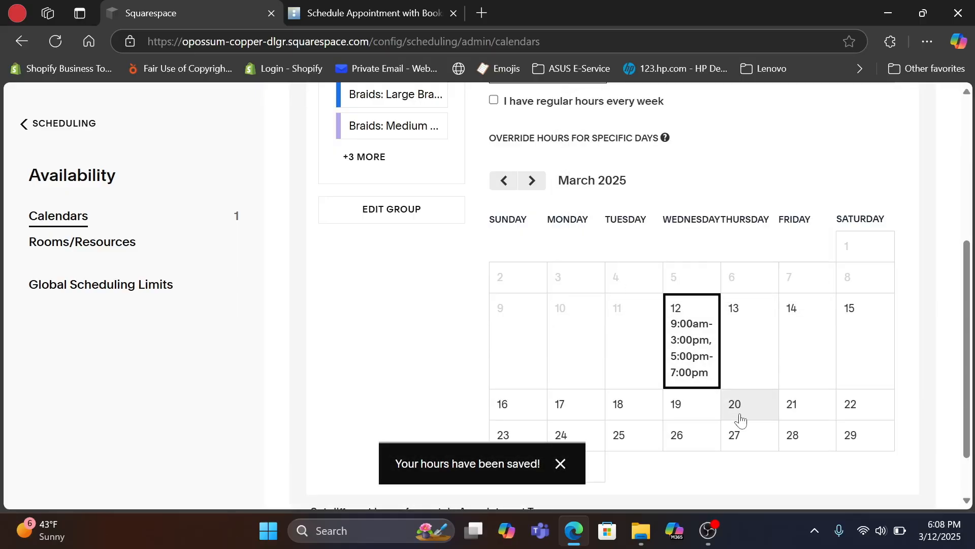
Step: Set the specific-day availability for March 14 to a single start time of 10am
left_click(801, 365)
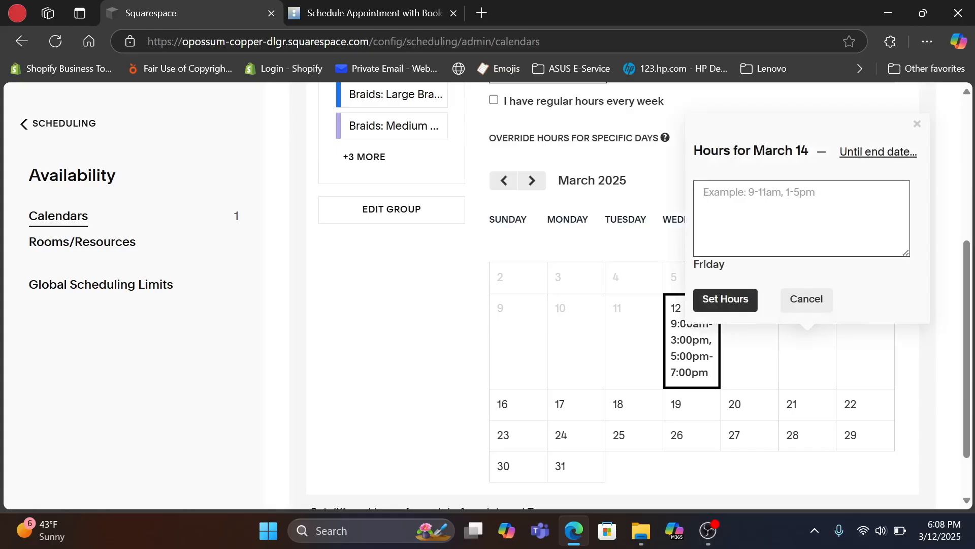
type("10am")
left_click(726, 304)
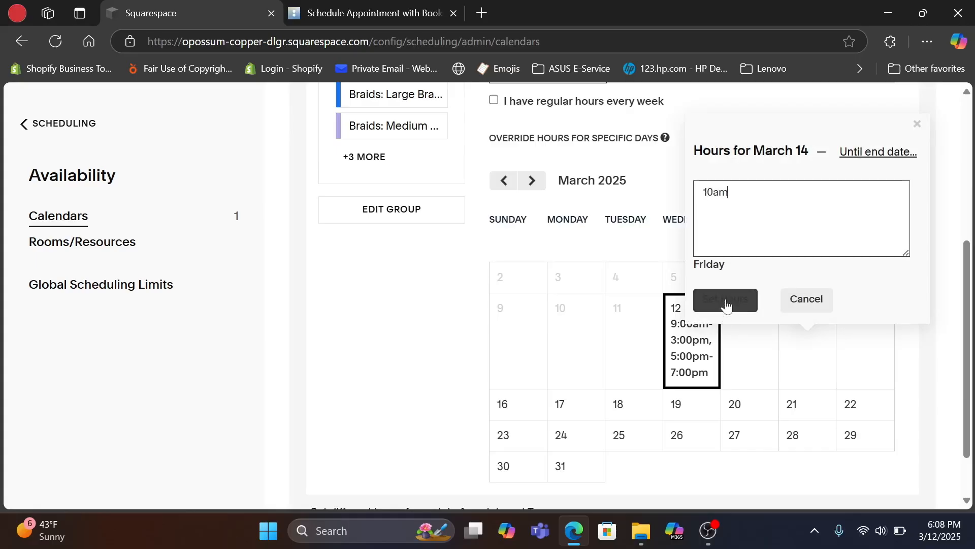
Step: Set the specific-day hours for March 17 to 12pm-5pm
left_click(580, 410)
left_click(575, 311)
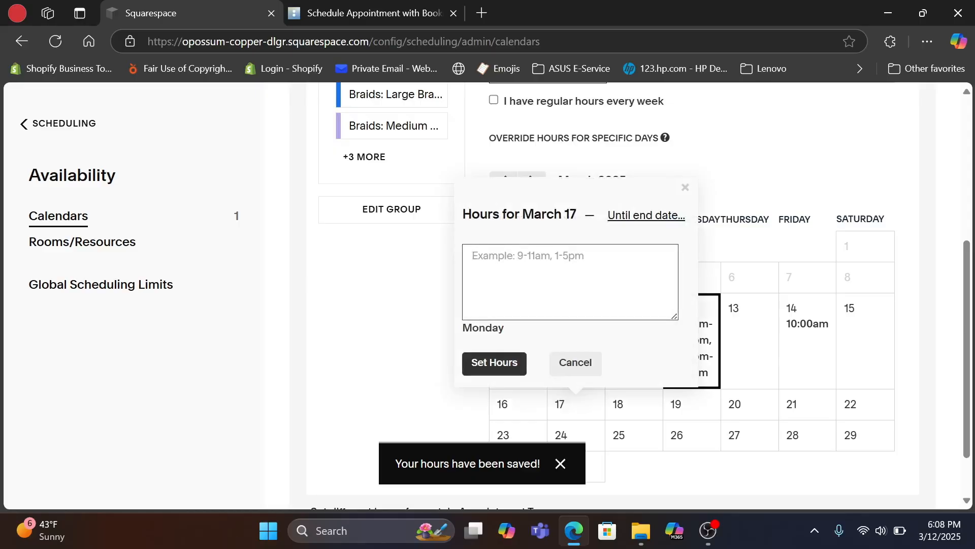
type("12pm")
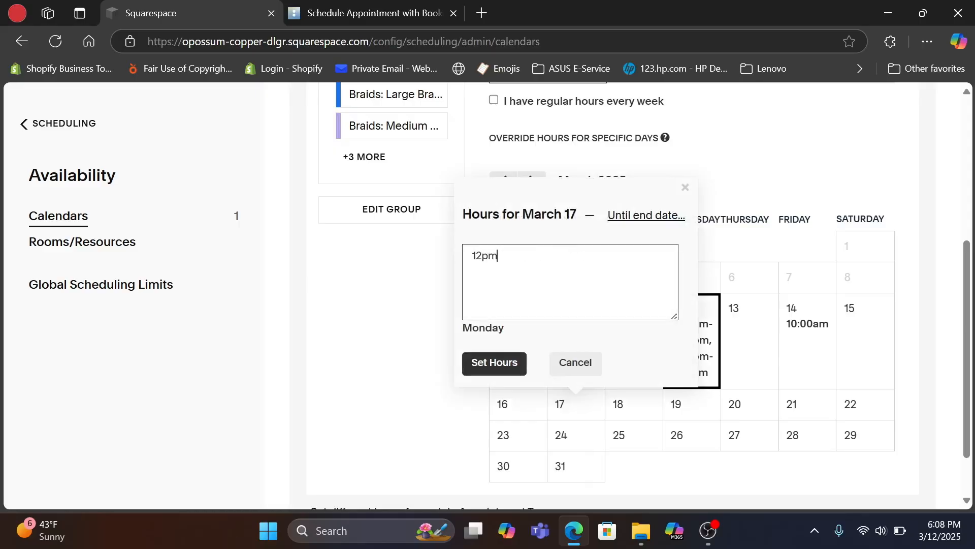
type("-5pm")
left_click(488, 369)
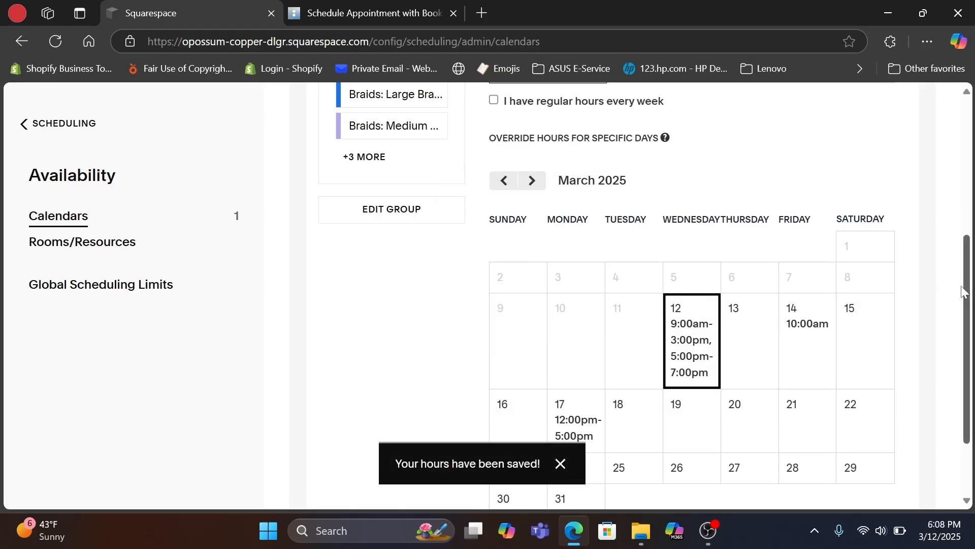
Step: Set the specific-day availability for March 19 to a single start time of 1pm
left_click_drag(970, 293, 970, 346)
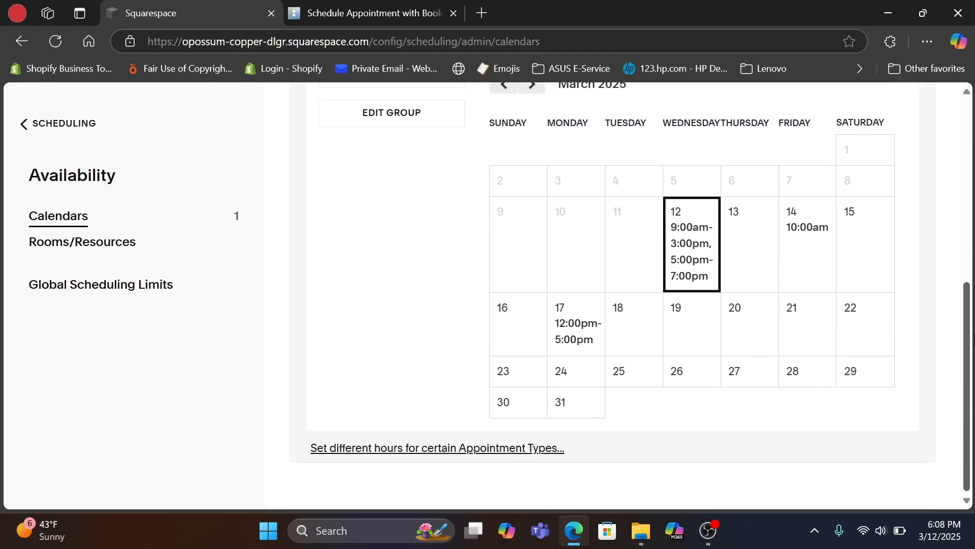
left_click(714, 326)
type("1pm")
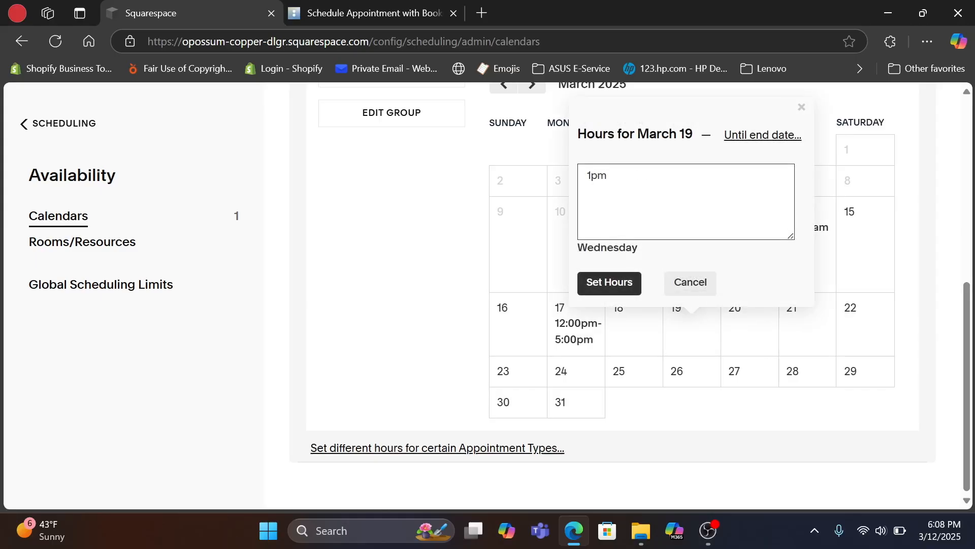
left_click(611, 283)
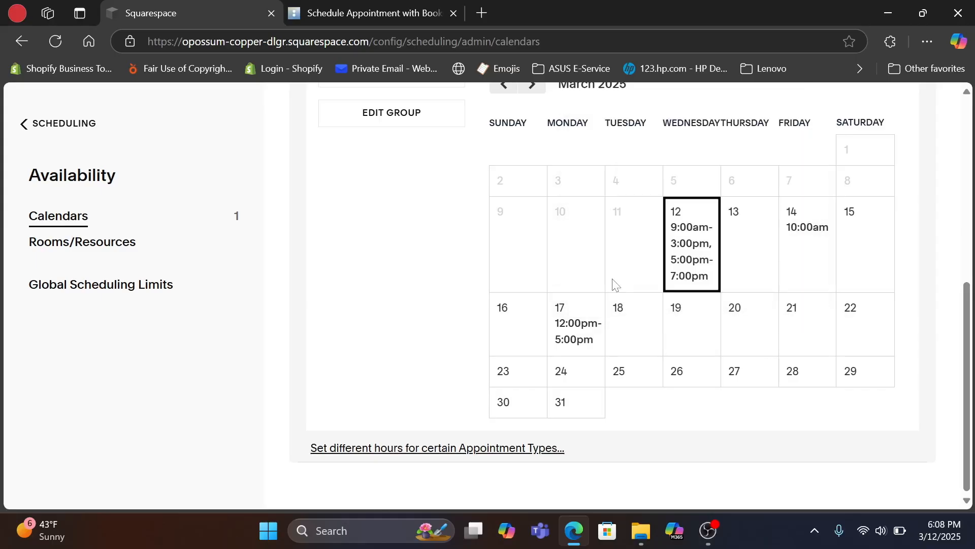
Step: Set the specific-day hours for March 21 to 8am-10pm
left_click(809, 329)
type("8a")
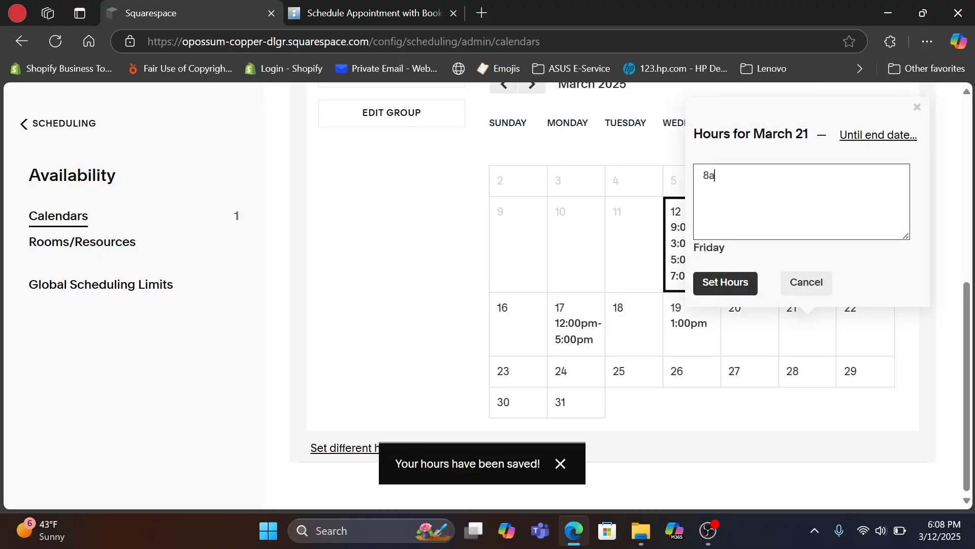
type("m-10pm")
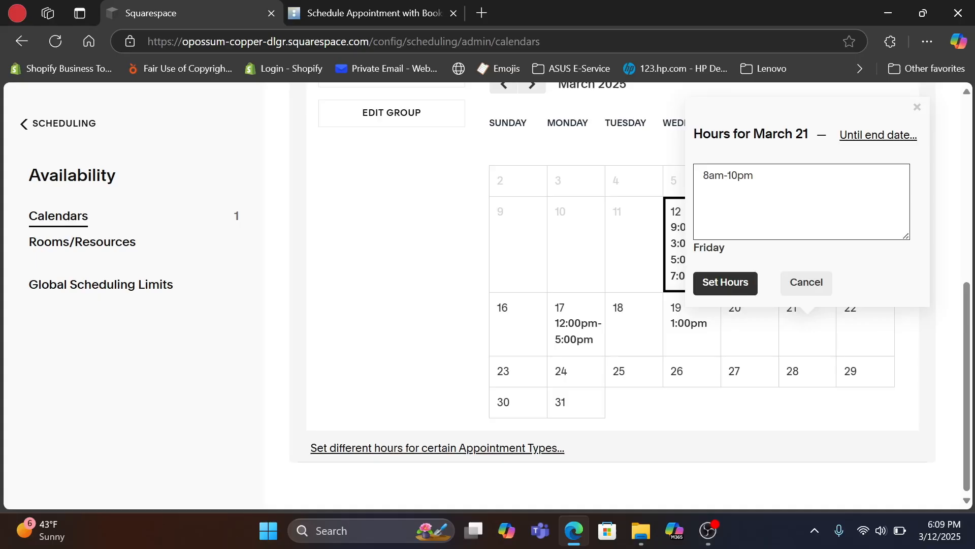
left_click(725, 283)
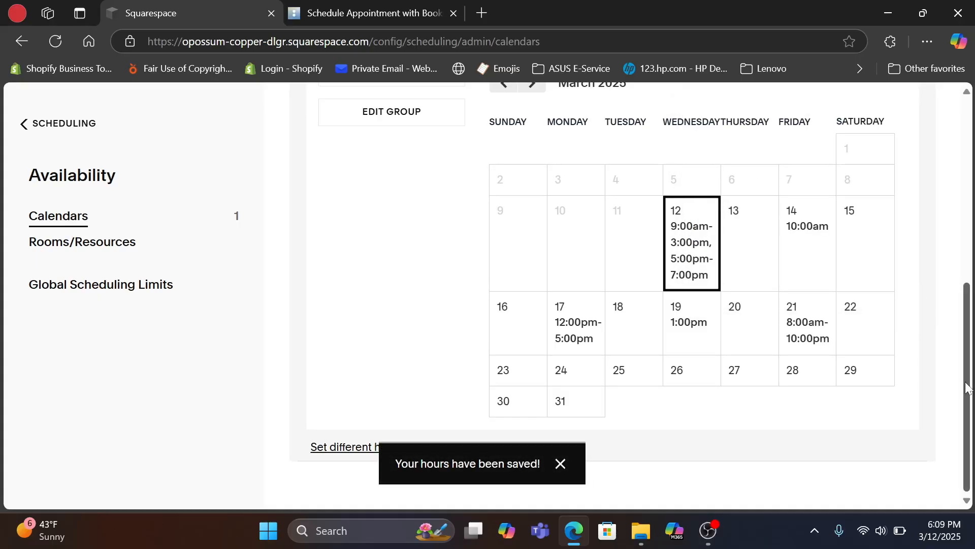
scroll(967, 323, "up", 2)
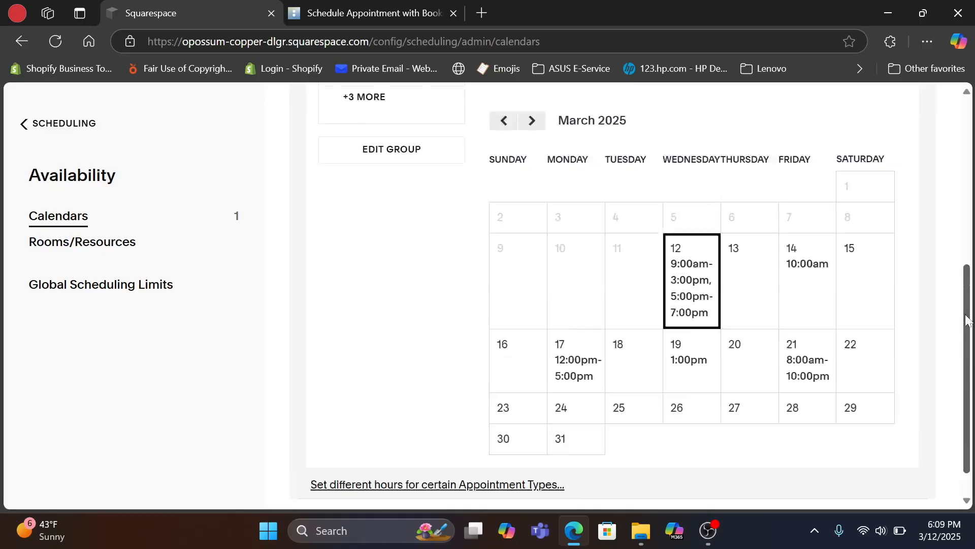
scroll(968, 320, "up", 4)
scroll(973, 417, "down", 4)
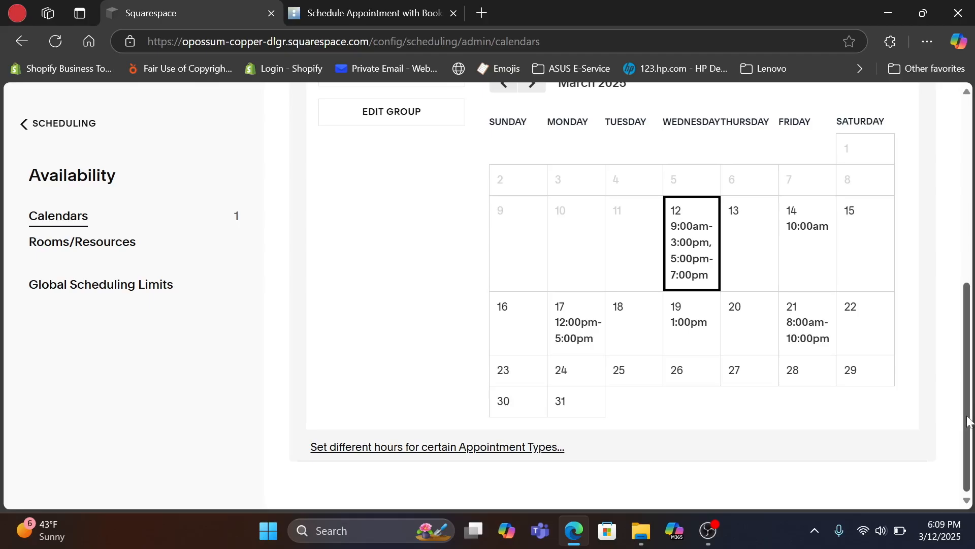
Step: Set the calendar scheduling limits to 1 appointment per time slot and save the limits
left_click_drag(972, 414, 973, 314)
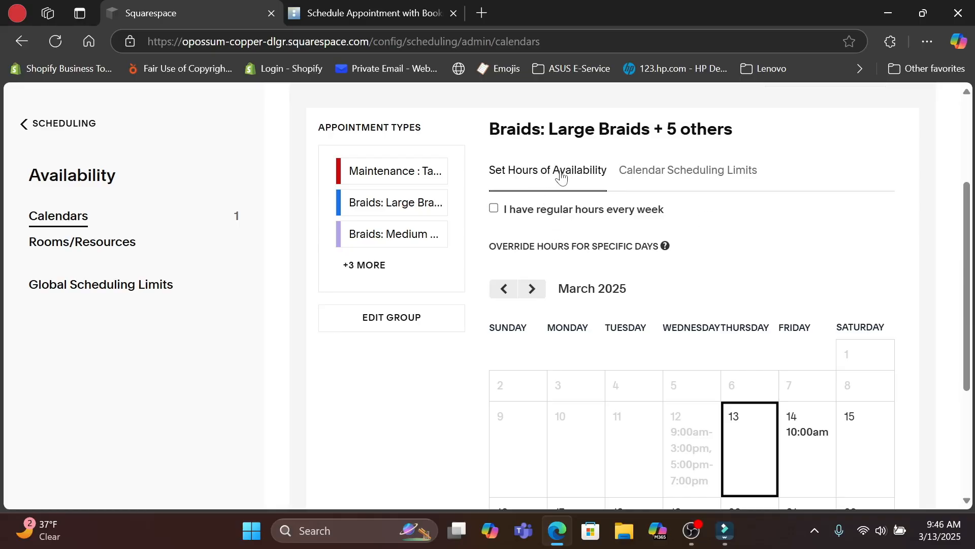
left_click(712, 177)
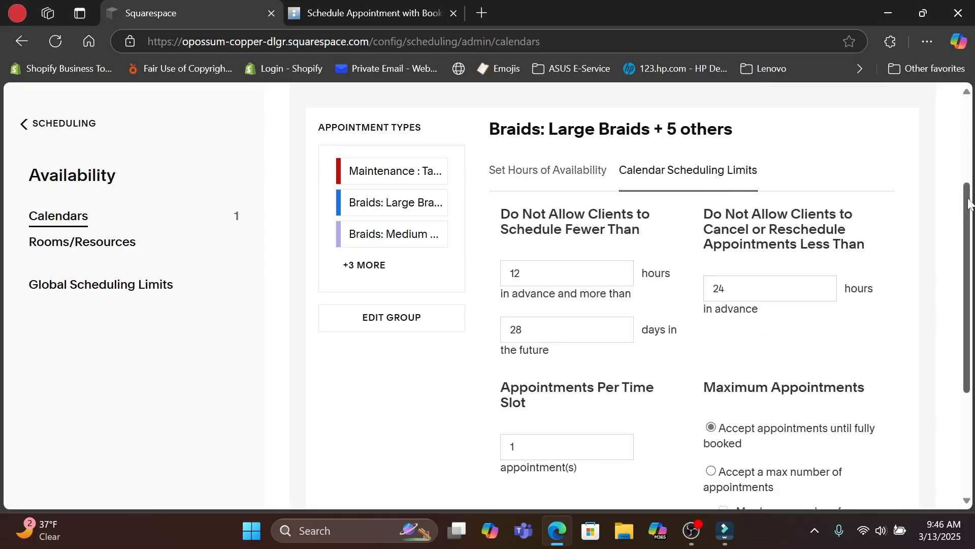
scroll(970, 203, "down", 2)
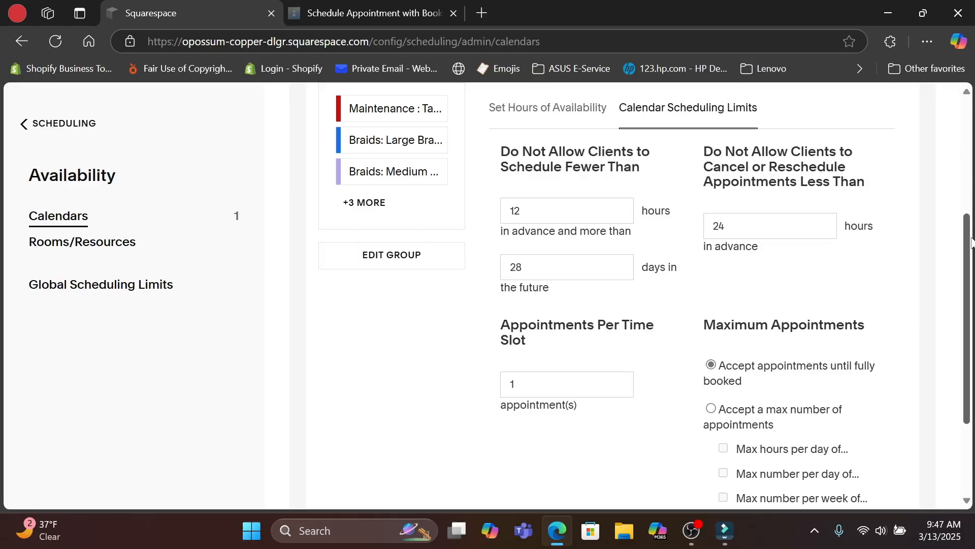
left_click_drag(972, 246, 972, 256)
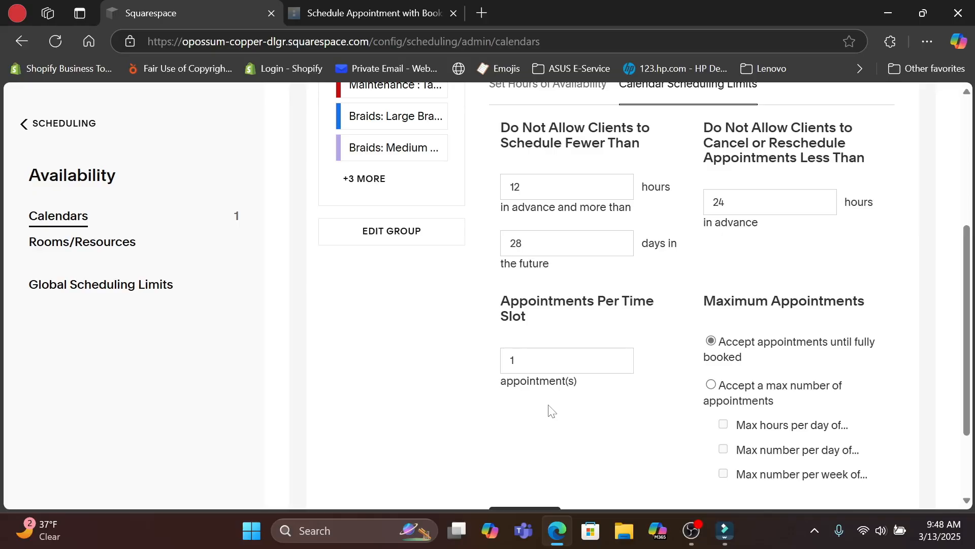
left_click(618, 357)
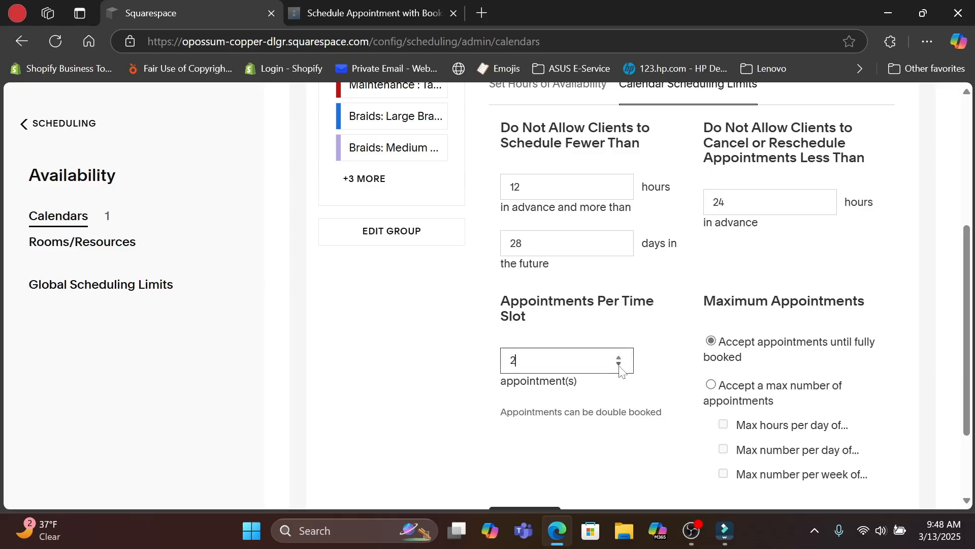
left_click(619, 363)
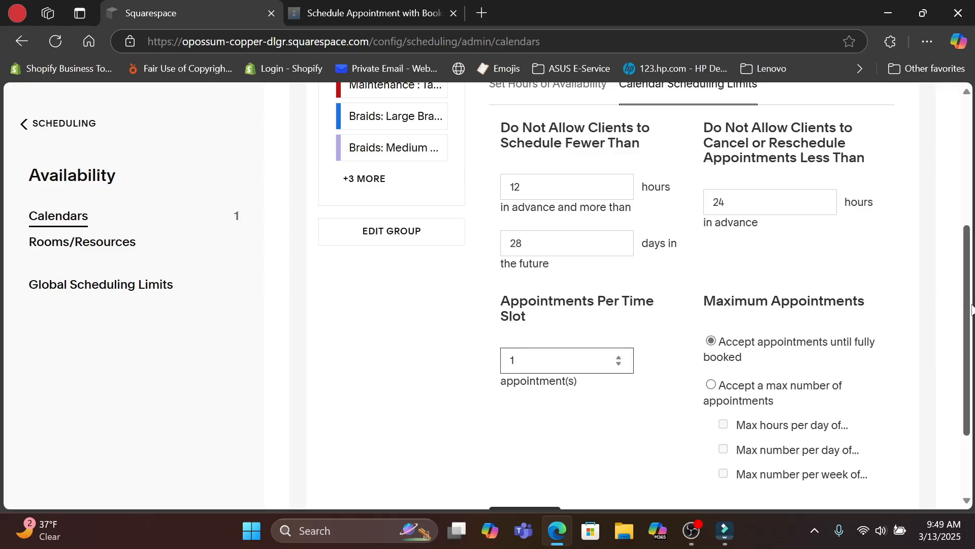
scroll(962, 305, "down", 2)
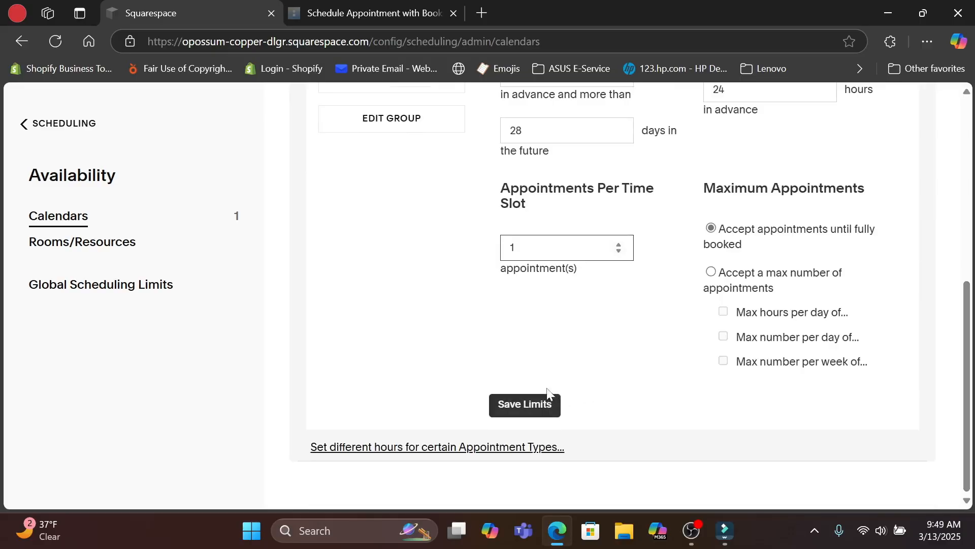
left_click(523, 412)
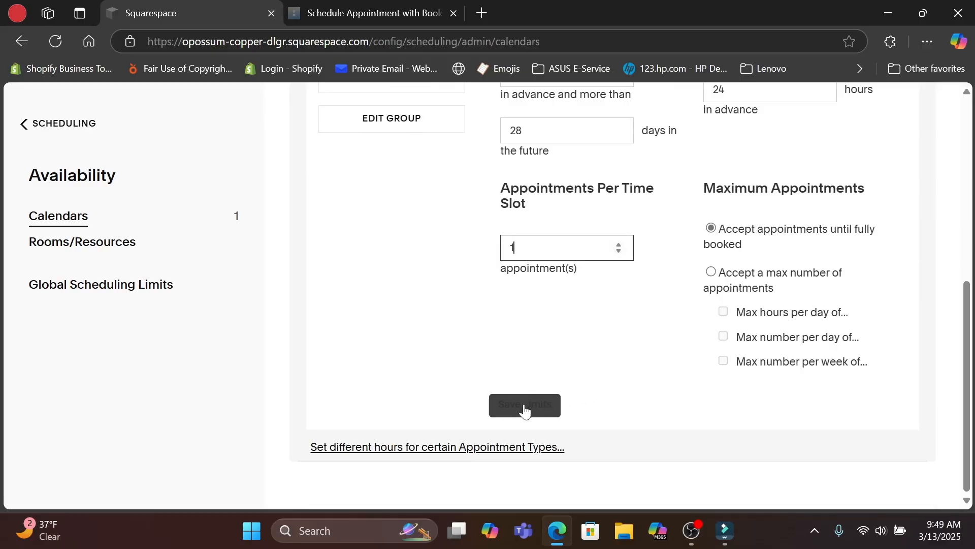
Step: Start setting different hours for certain appointment types, choosing only Updo's: Ponytail, and save the appointment type selection
left_click_drag(973, 340, 973, 180)
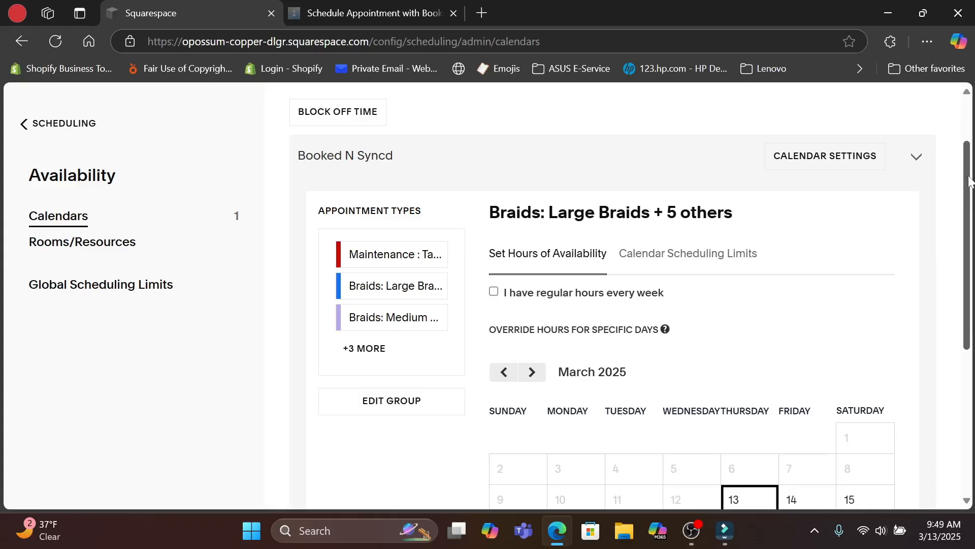
left_click_drag(970, 180, 971, 356)
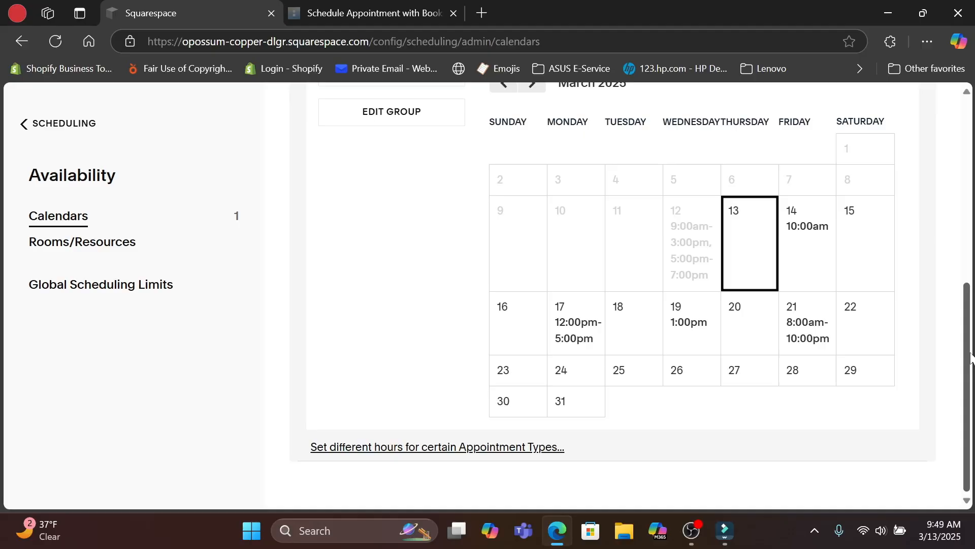
left_click(439, 449)
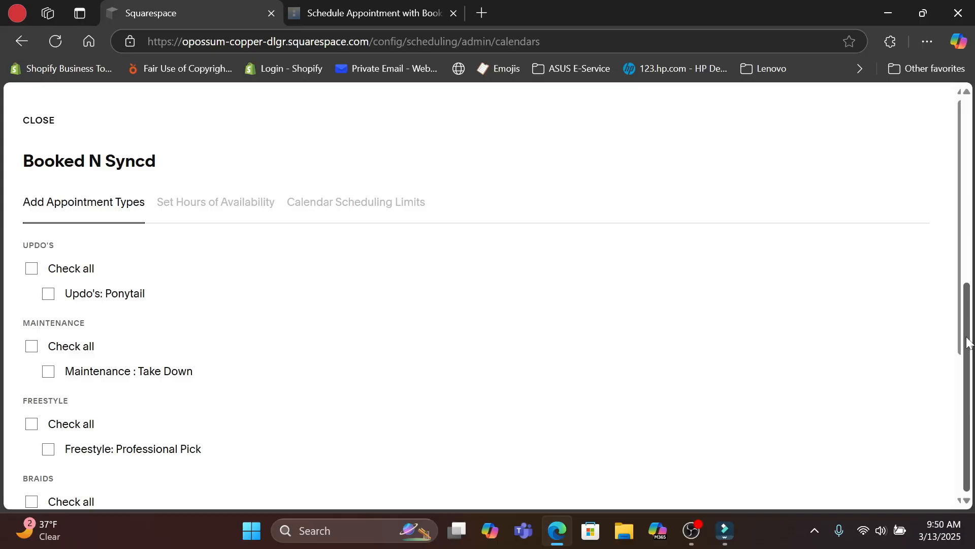
scroll(108, 178, "down", 3)
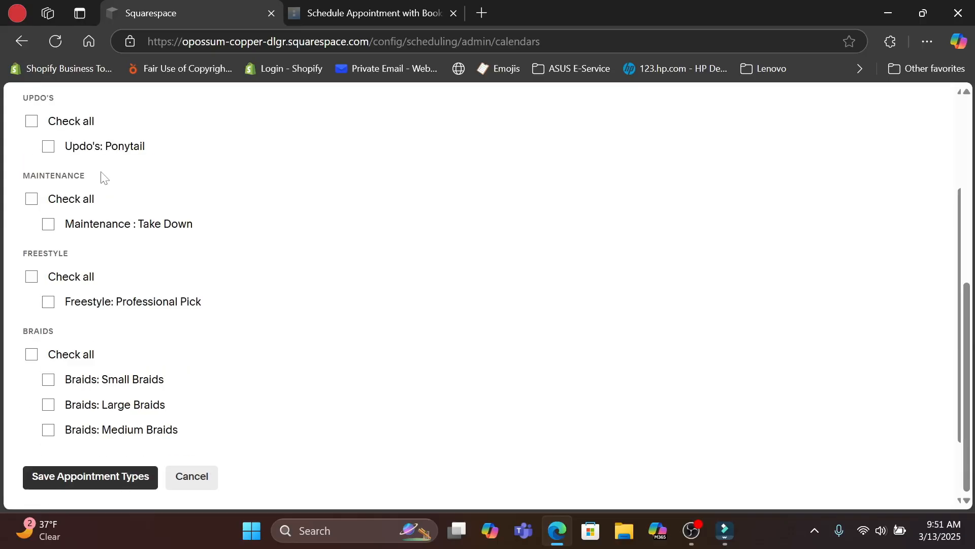
left_click(49, 148)
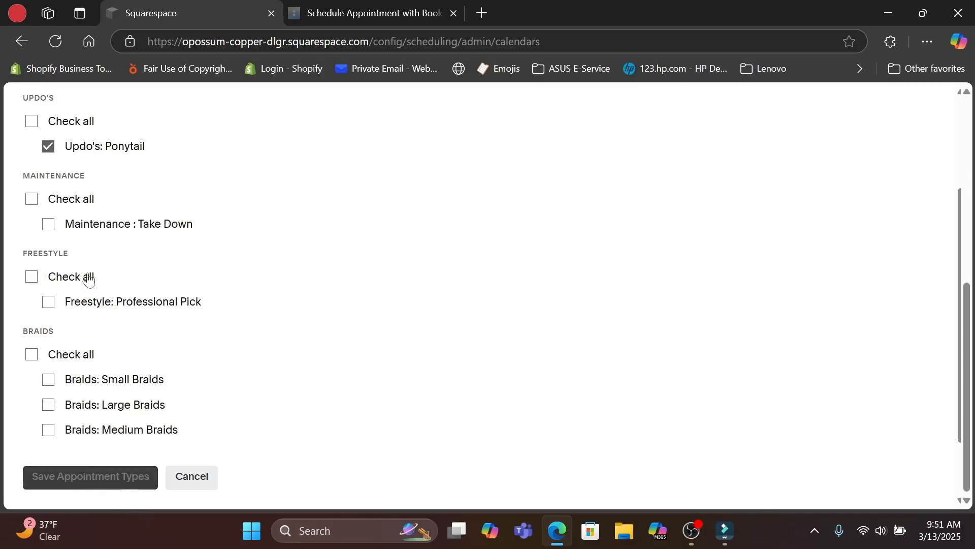
left_click(114, 476)
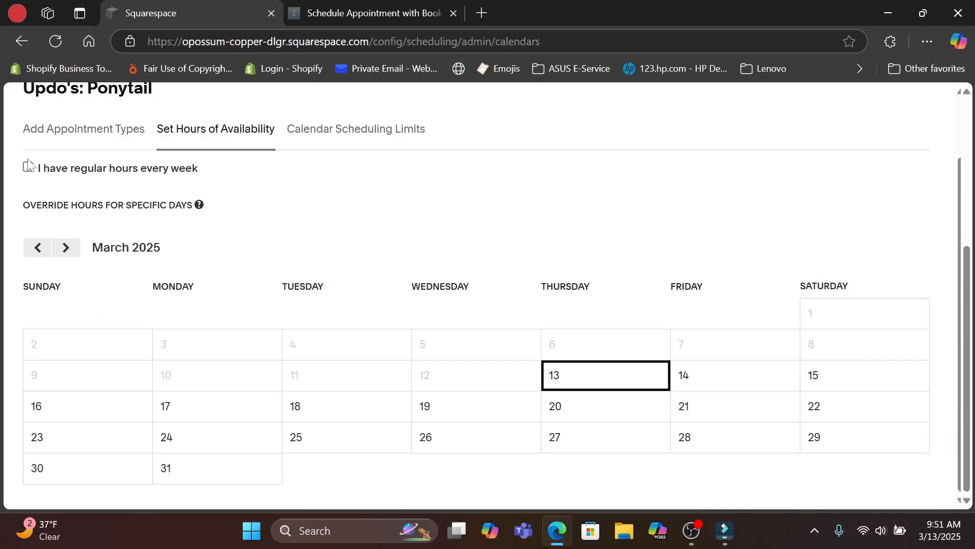
Step: Enable regular weekly hours for Updo's: Ponytail, set Monday to a single 9am start time, and save the hours
left_click(28, 168)
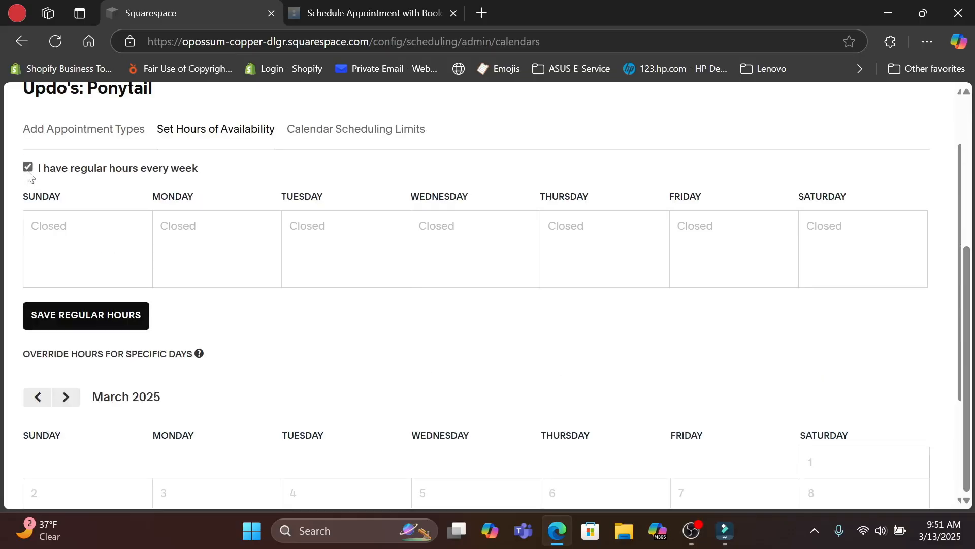
left_click(236, 254)
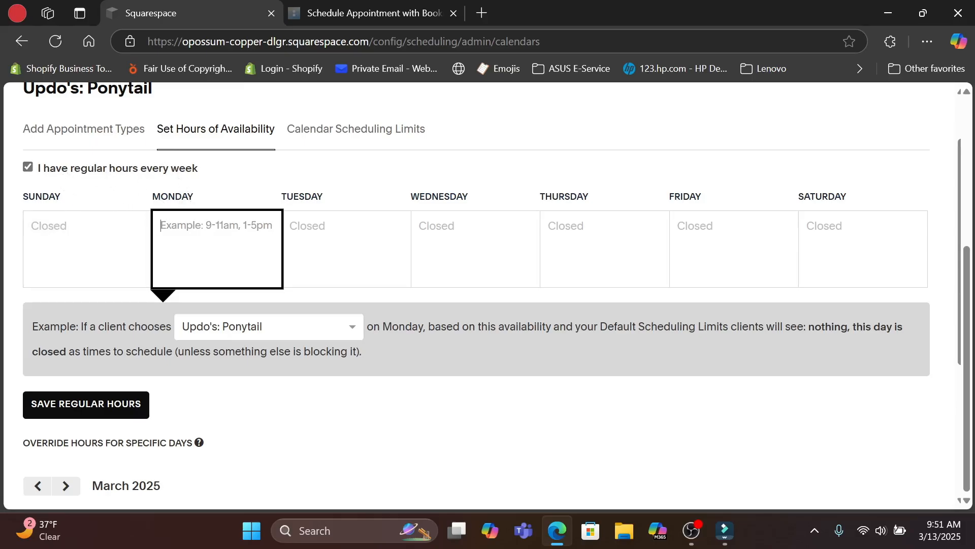
type("9am-")
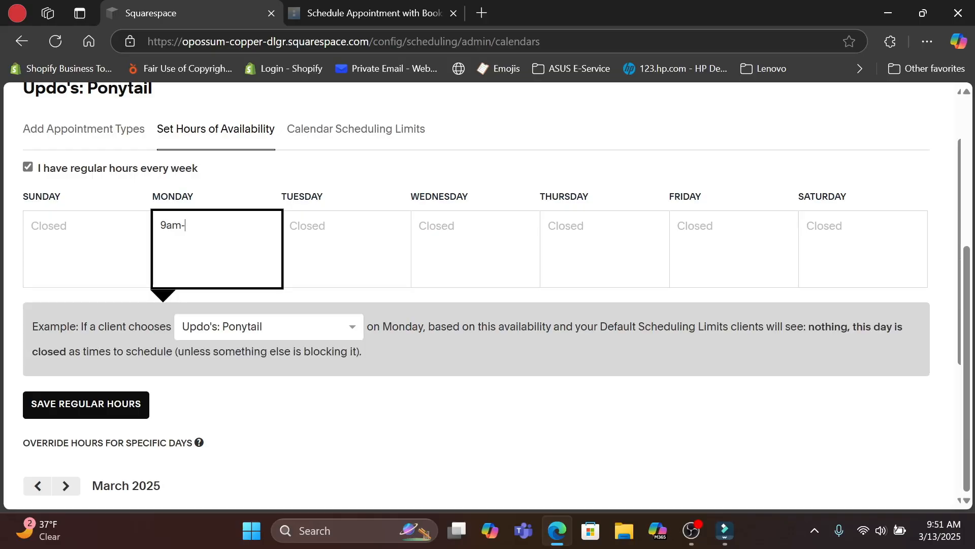
key("BackSpace")
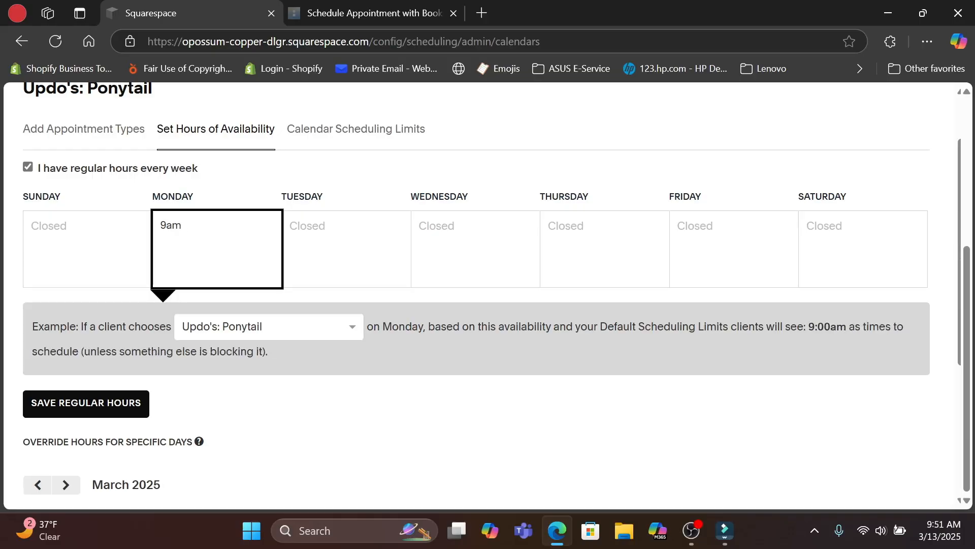
left_click(93, 408)
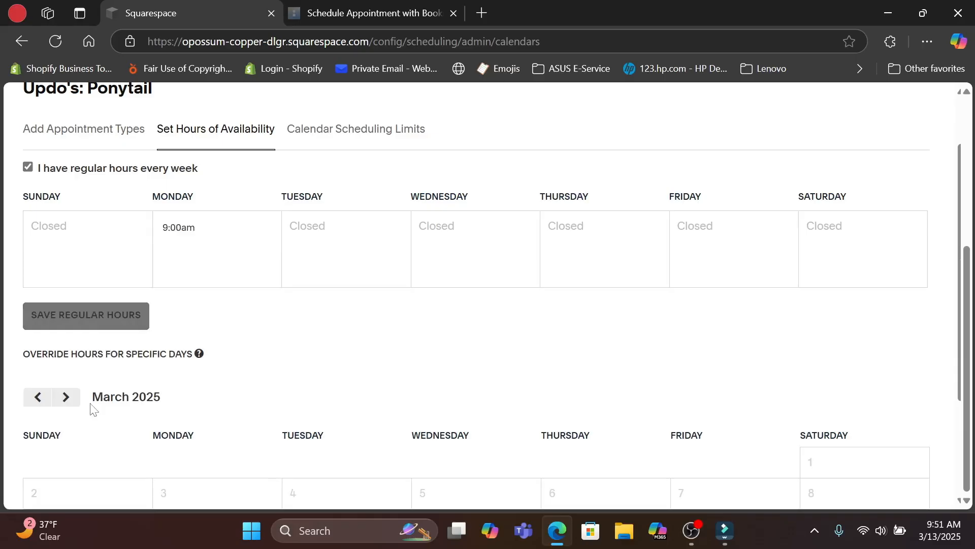
Step: Save the calendar scheduling limits for Updo's: Ponytail and return to the calendar's appointment type groups
left_click(341, 137)
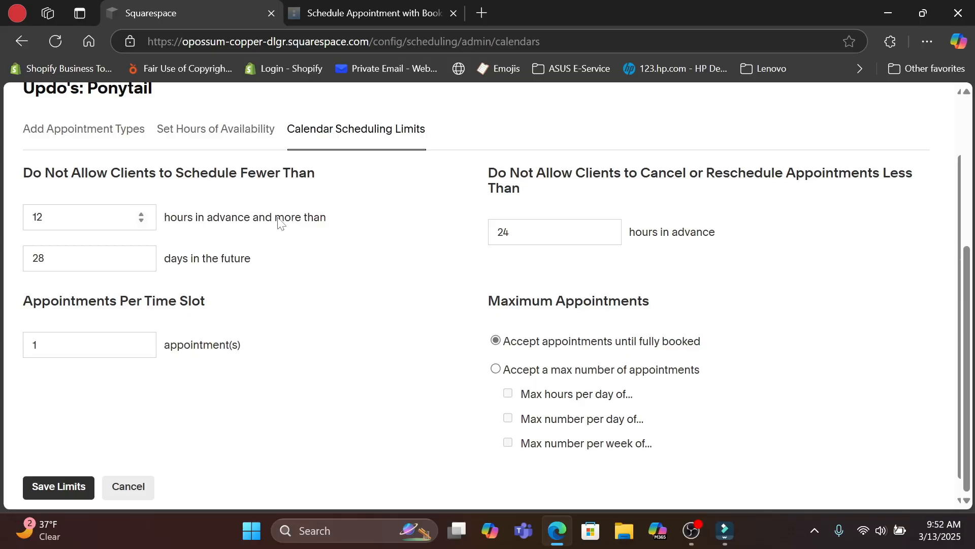
left_click(71, 490)
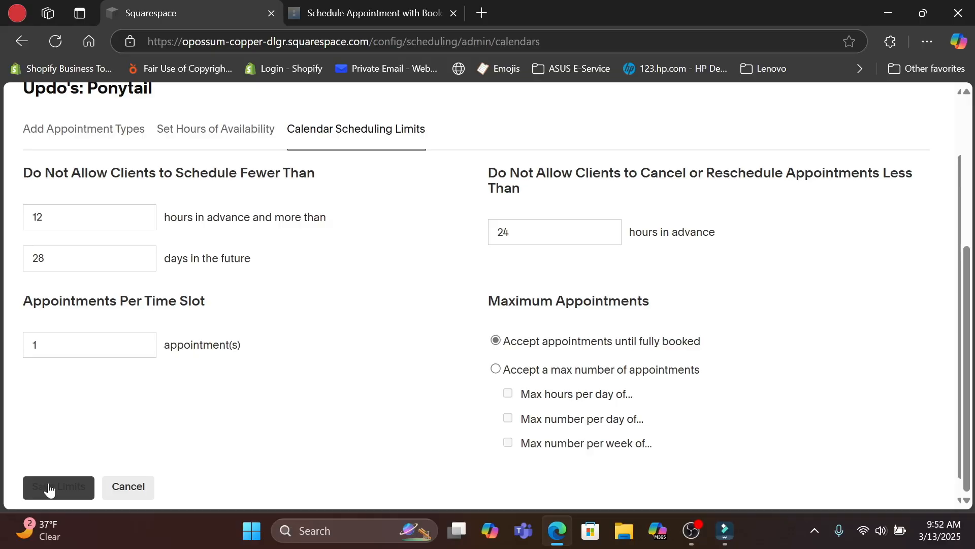
left_click(81, 133)
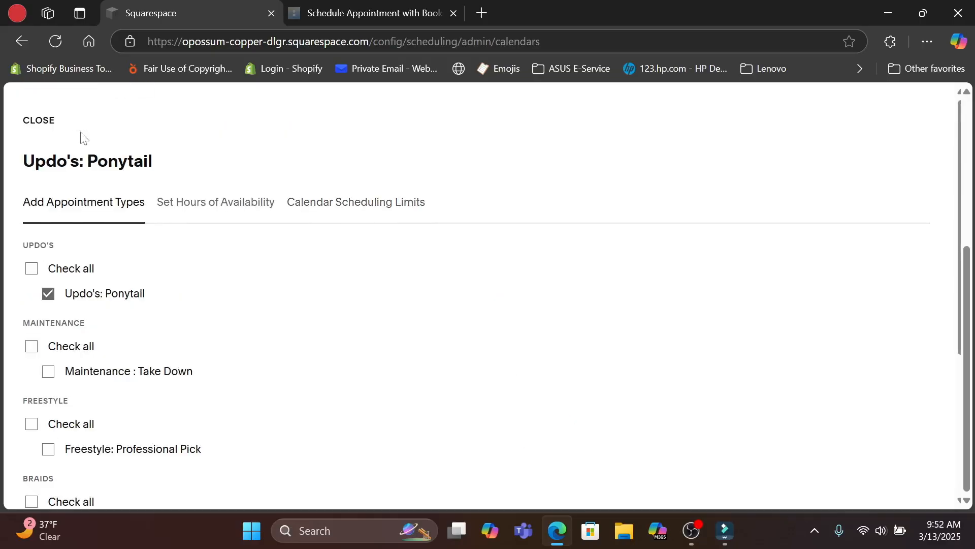
left_click(213, 208)
left_click(315, 201)
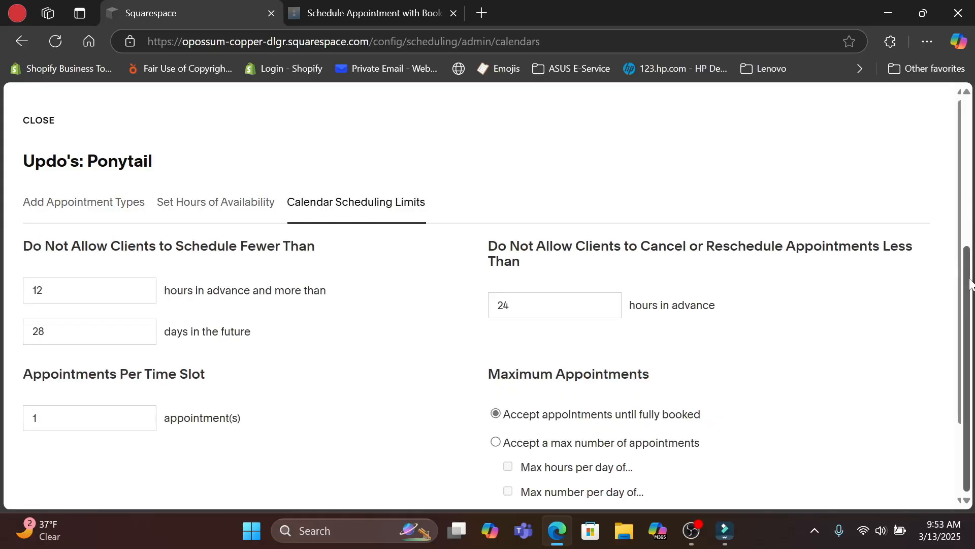
left_click_drag(970, 280, 970, 137)
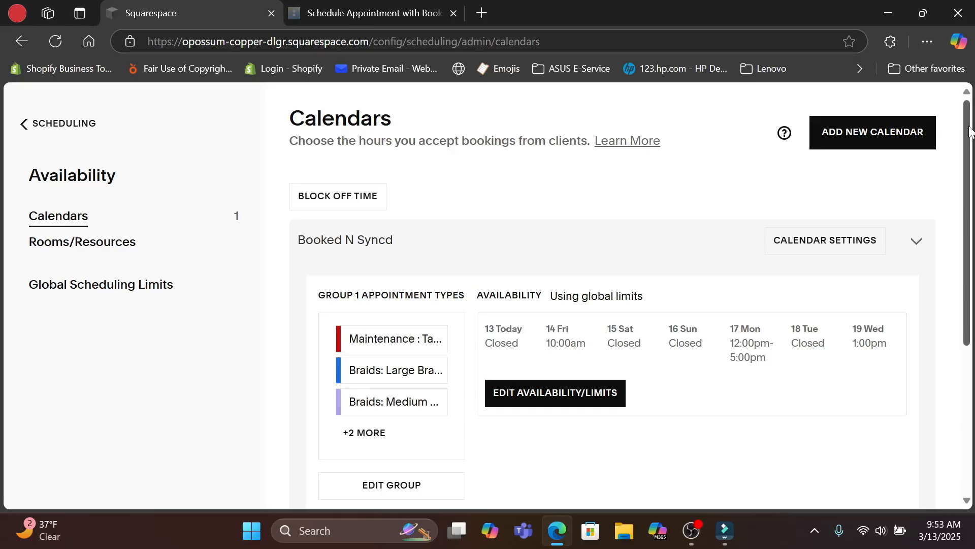
scroll(970, 131, "down", 3)
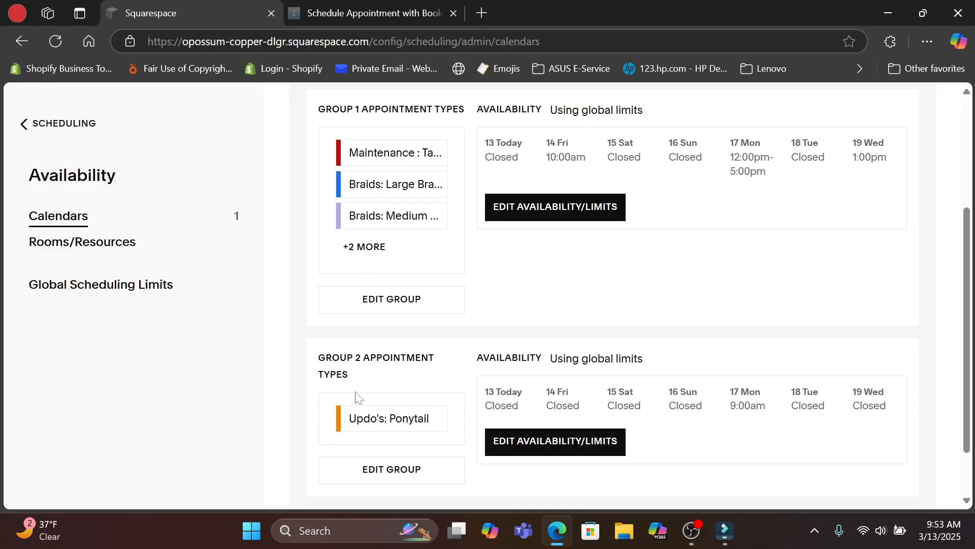
Step: Switch to the client booking page, reload it, and check the dates and times offered for the Updo's category
key("ctrl+Tab")
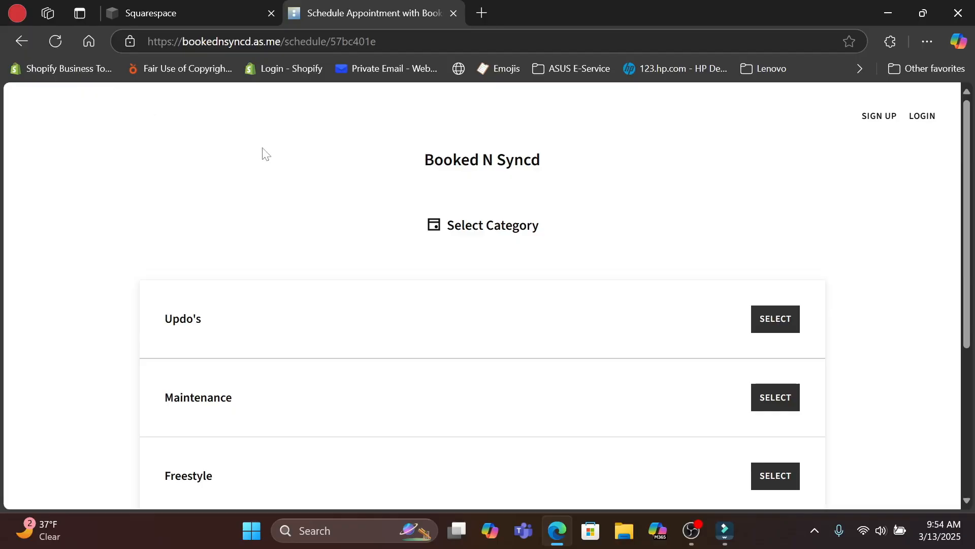
left_click(56, 49)
scroll(966, 202, "down", 2)
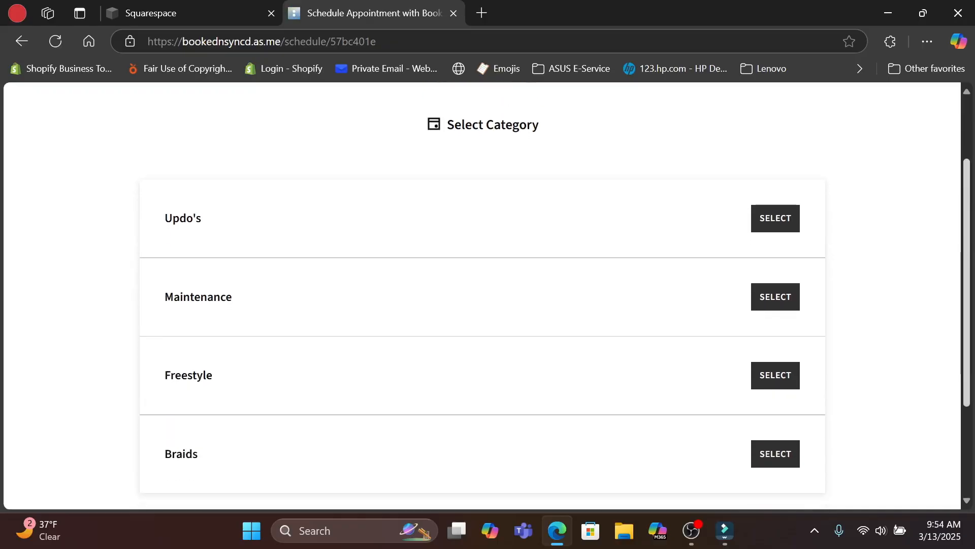
left_click(785, 224)
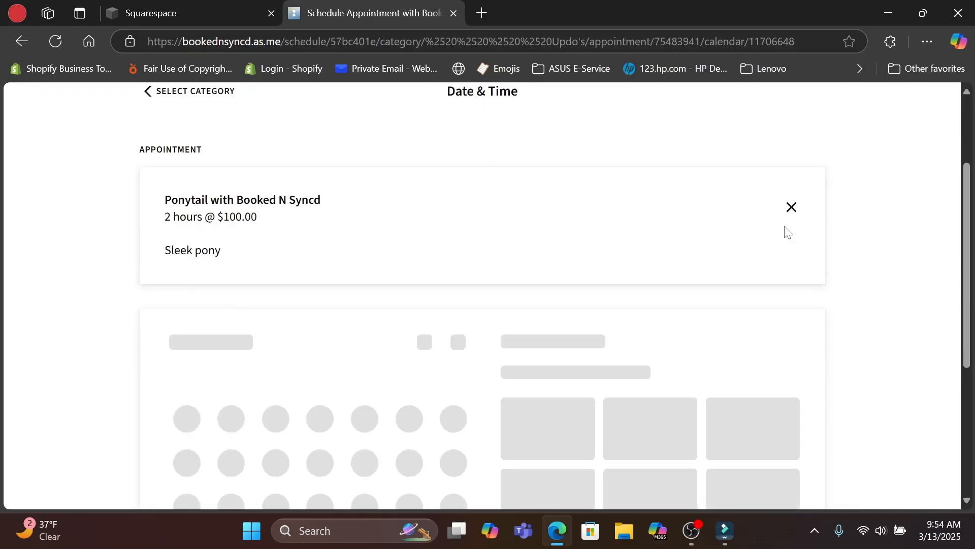
left_click_drag(971, 230, 974, 330)
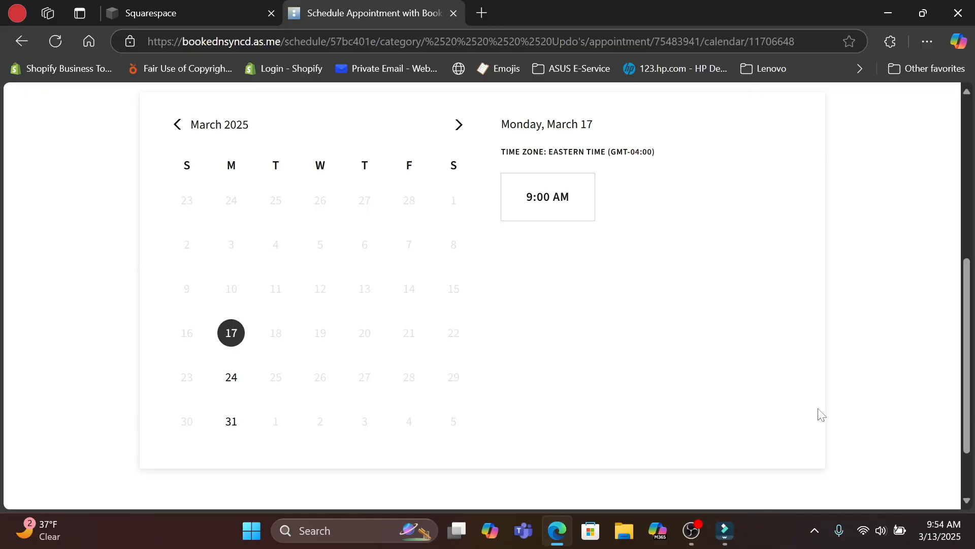
left_click_drag(966, 451, 201, 209)
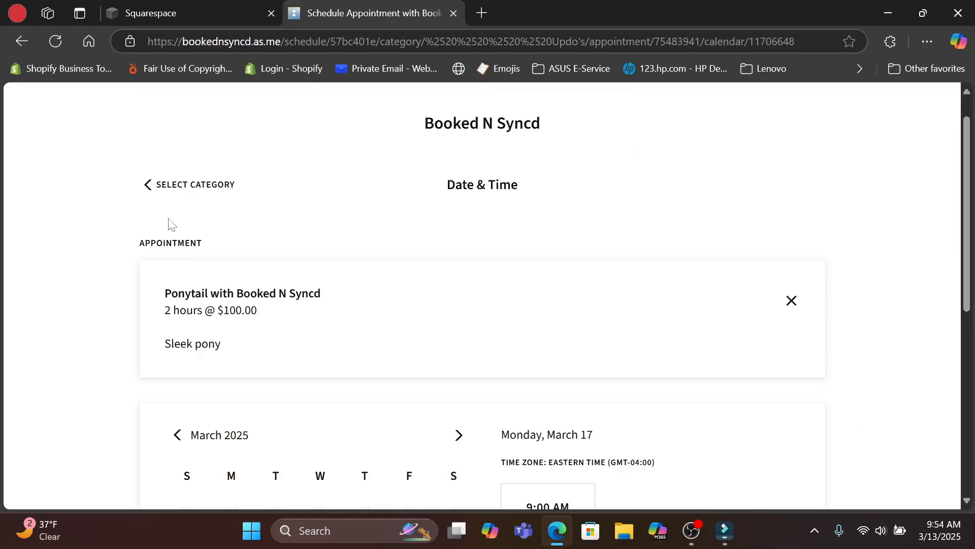
left_click(153, 189)
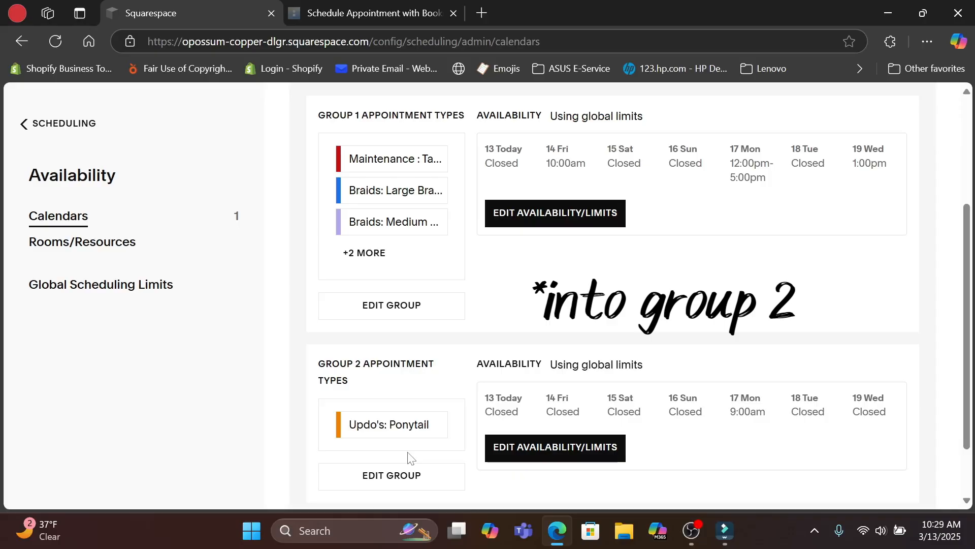
Step: In the Calendars settings, remove Braids: Medium Braids from the Group 1 appointment types and apply the selection
left_click(425, 308)
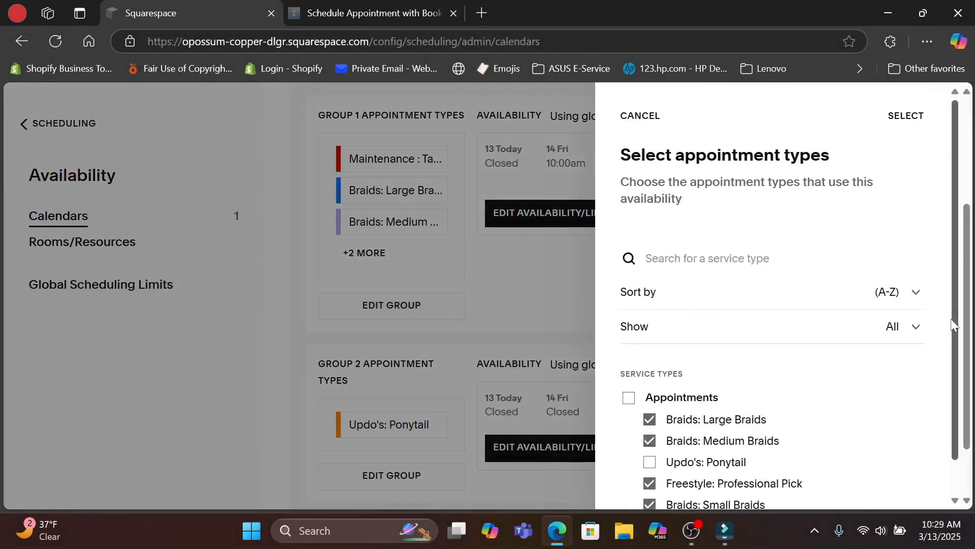
scroll(951, 321, "down", 1)
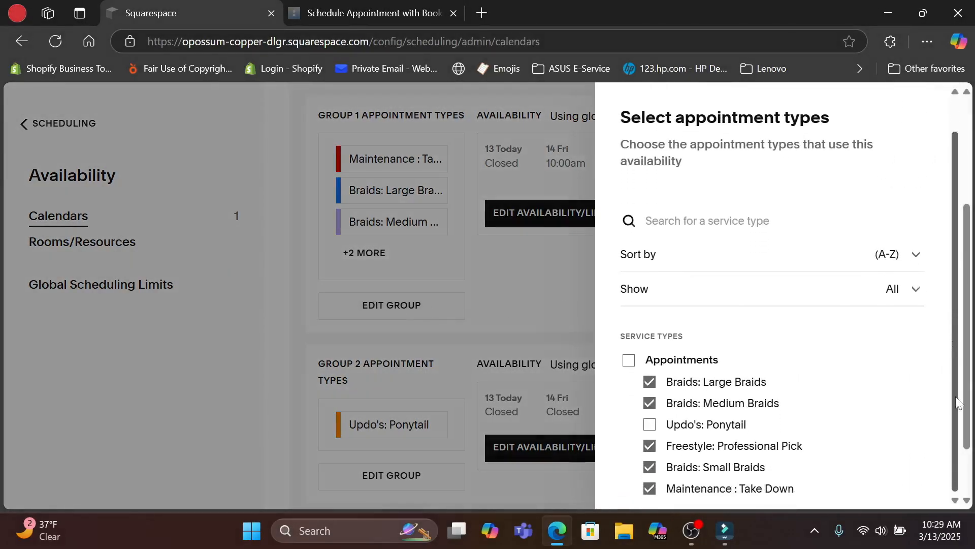
left_click(651, 406)
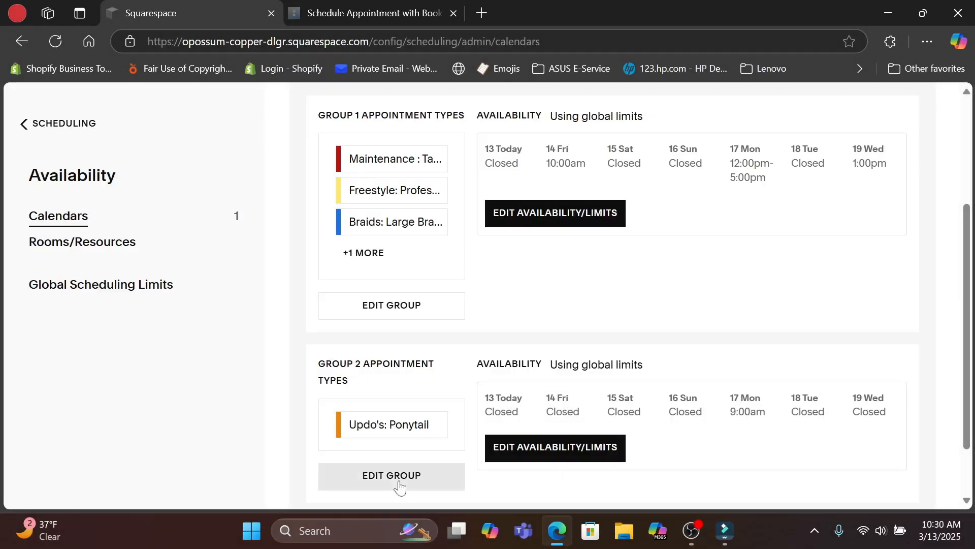
Step: Add Braids: Medium Braids to the Group 2 appointment types and apply the selection
left_click(398, 481)
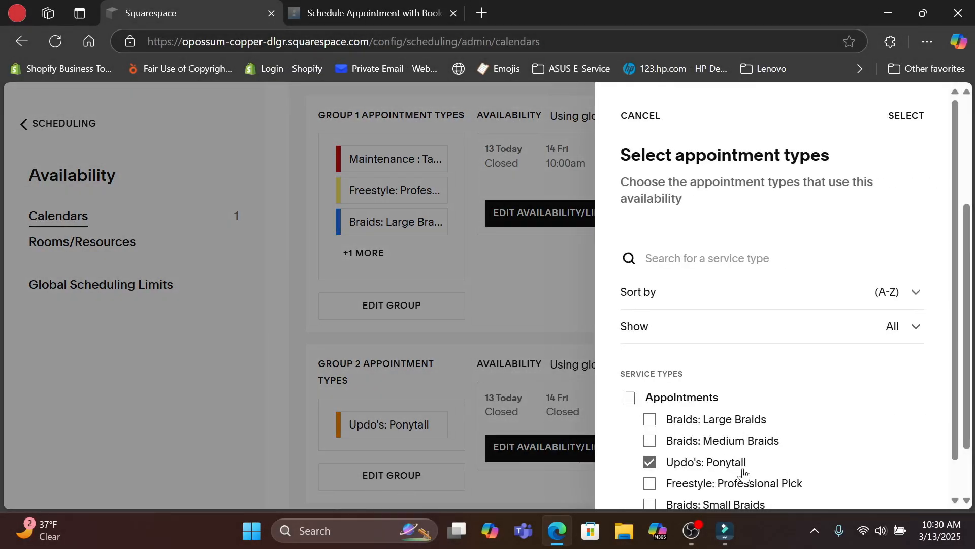
left_click(650, 440)
left_click(919, 127)
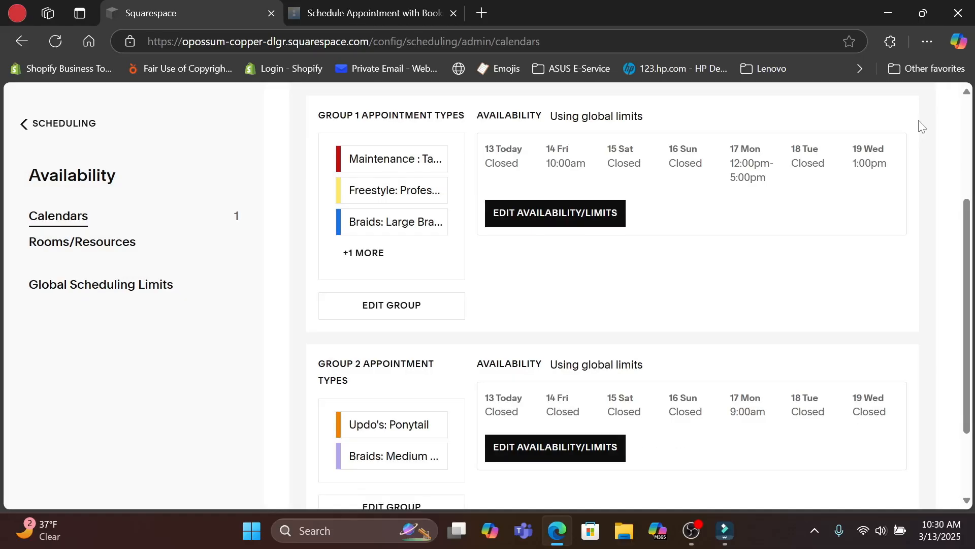
Step: Remove Braids: Medium Braids from the Group 2 appointment types, keeping Updo's: Ponytail selected, and apply the selection
scroll(855, 299, "down", 2)
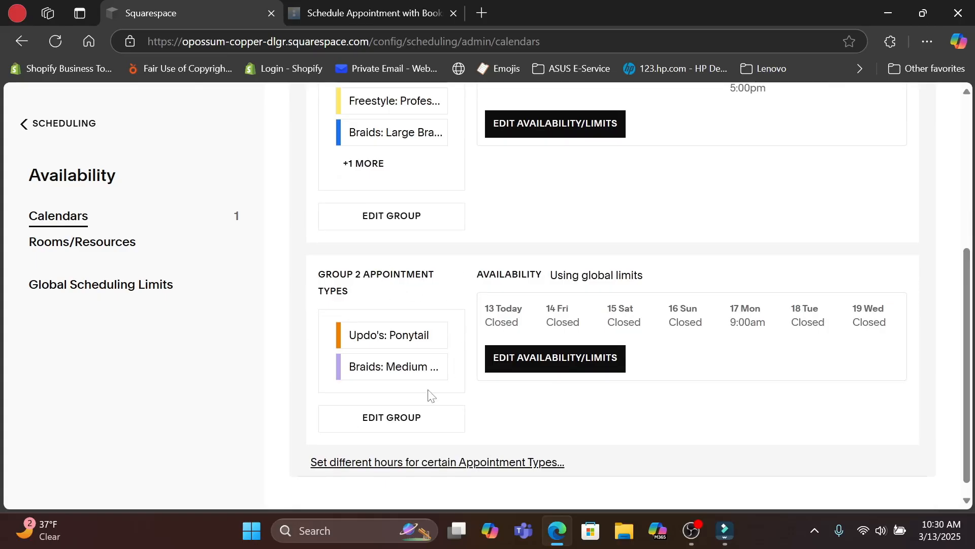
left_click(416, 426)
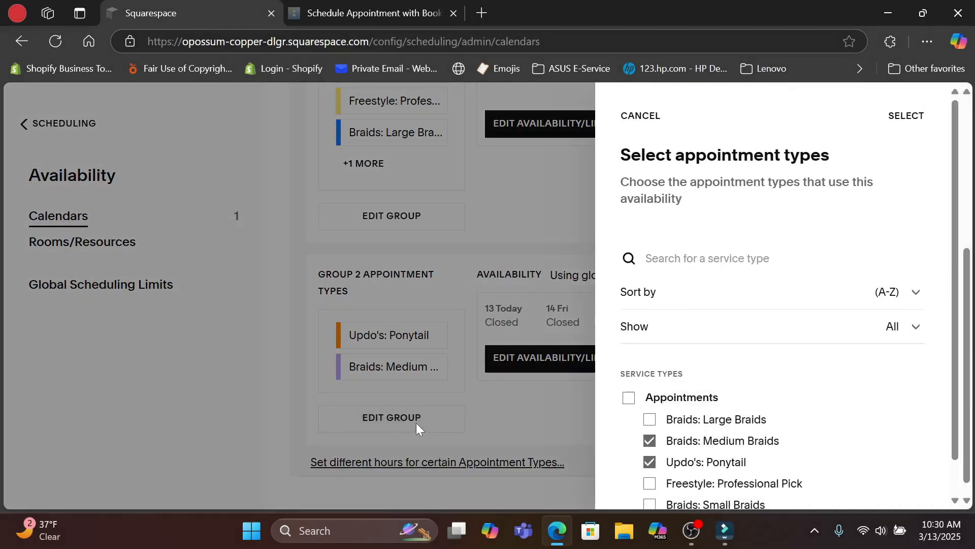
left_click(651, 442)
left_click(911, 119)
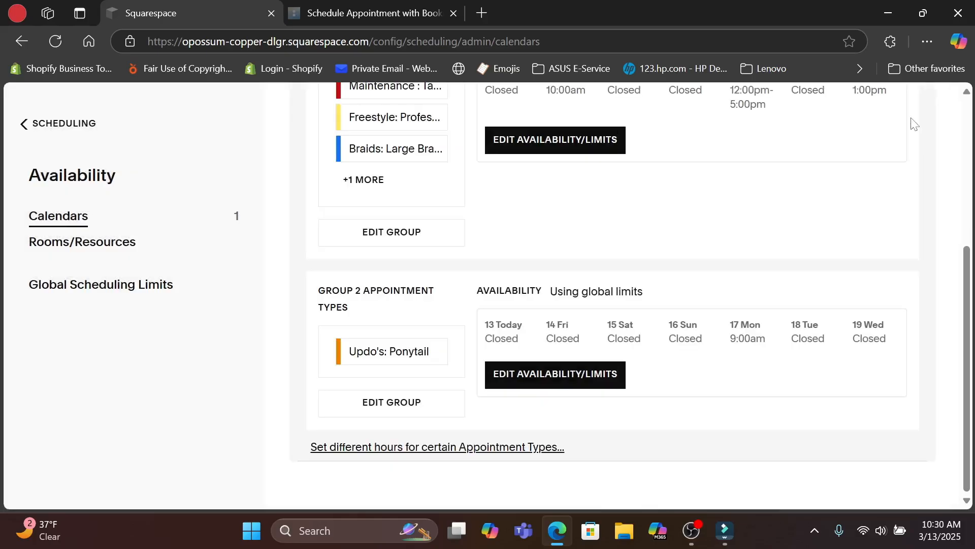
Step: Include Braids: Medium Braids in the Group 1 appointment types again
left_click(432, 231)
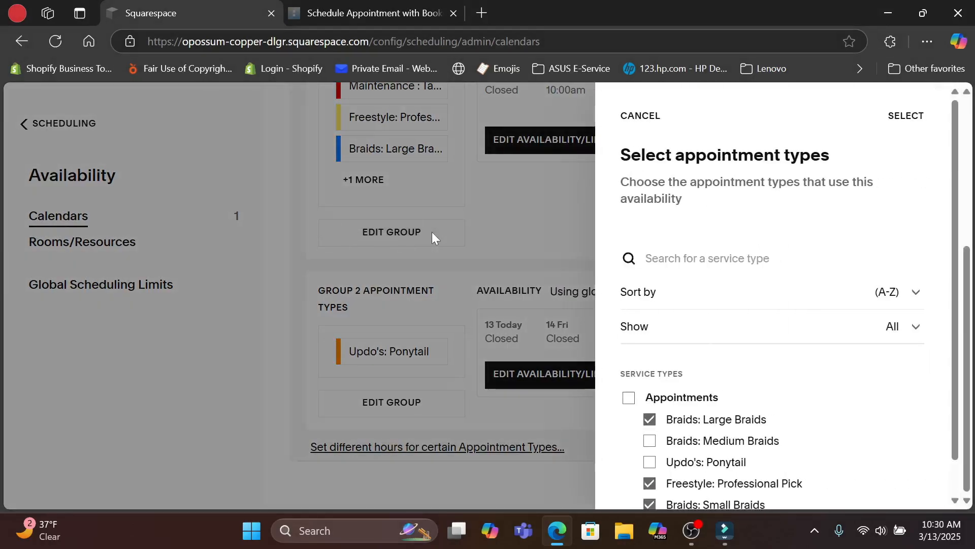
left_click(649, 440)
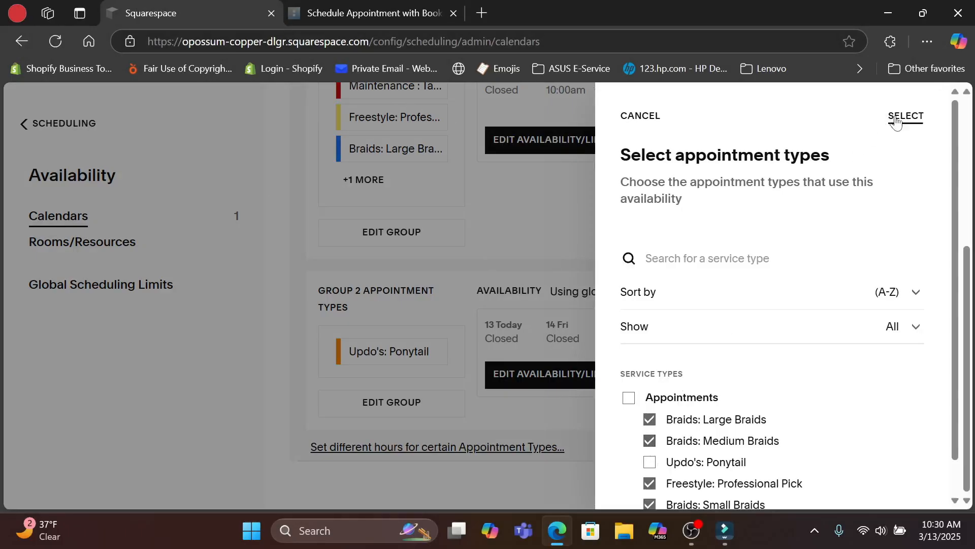